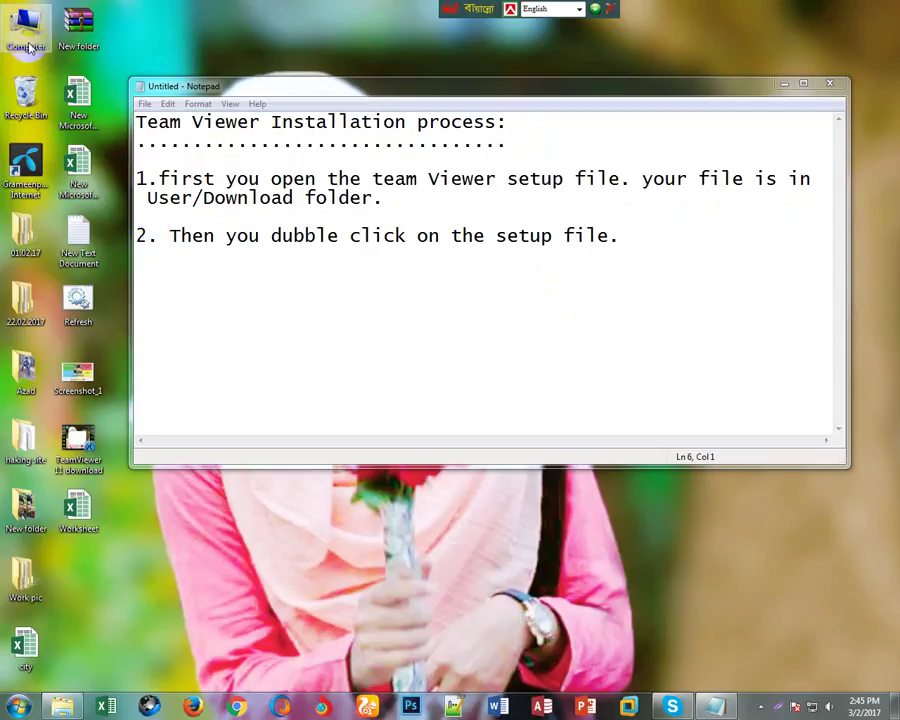
Open the Computer window from the desktop icon to browse the drives.
double_click(25, 30)
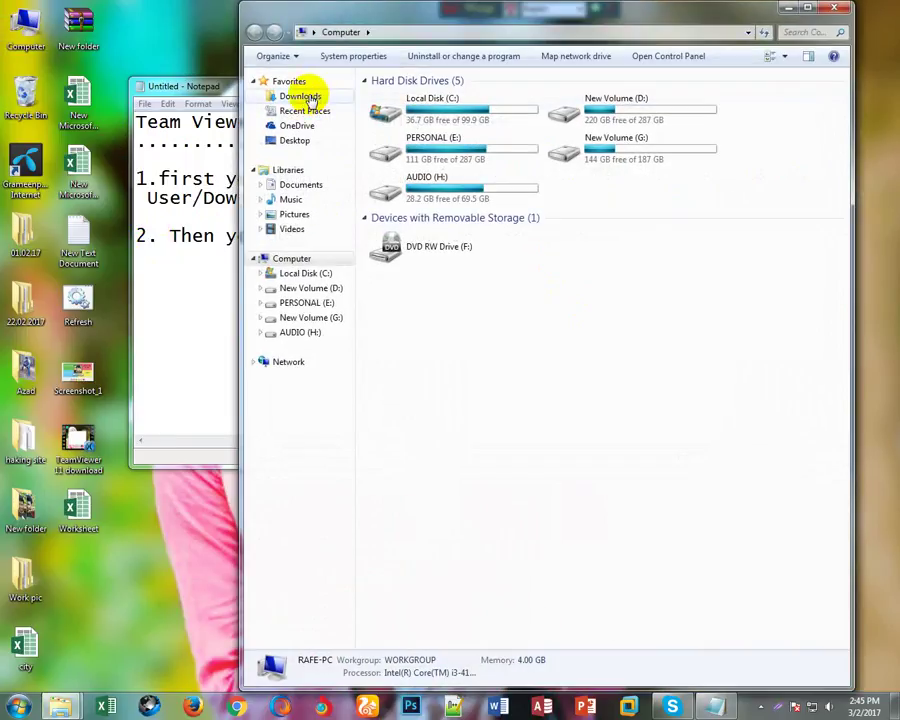
Show the Downloads folder in a maximized Explorer window, checking the notes along the way.
click(300, 96)
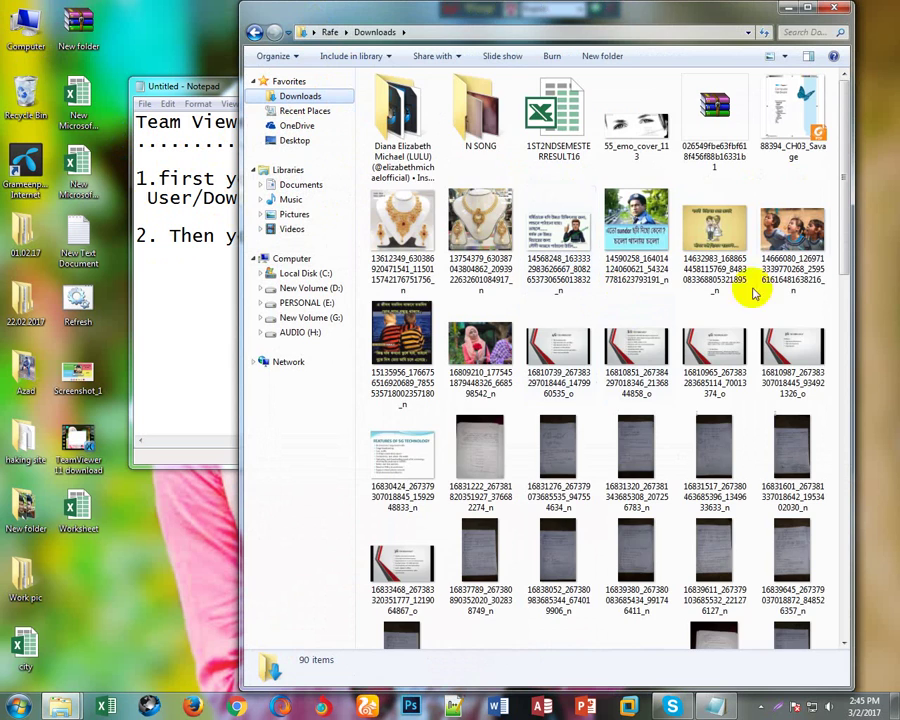
drag(845, 215, 850, 570)
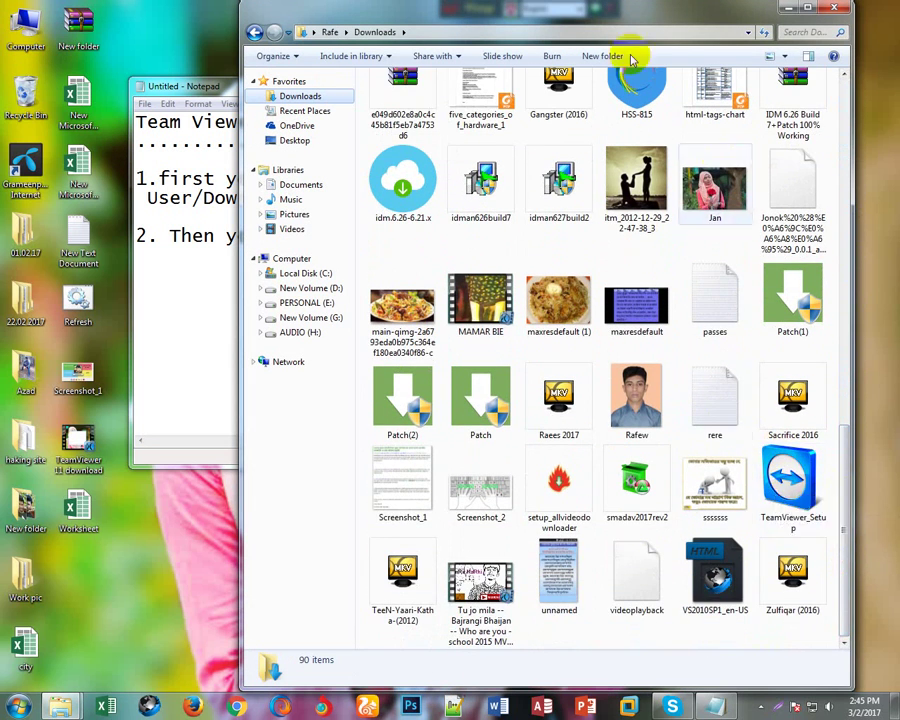
click(533, 12)
double_click(533, 12)
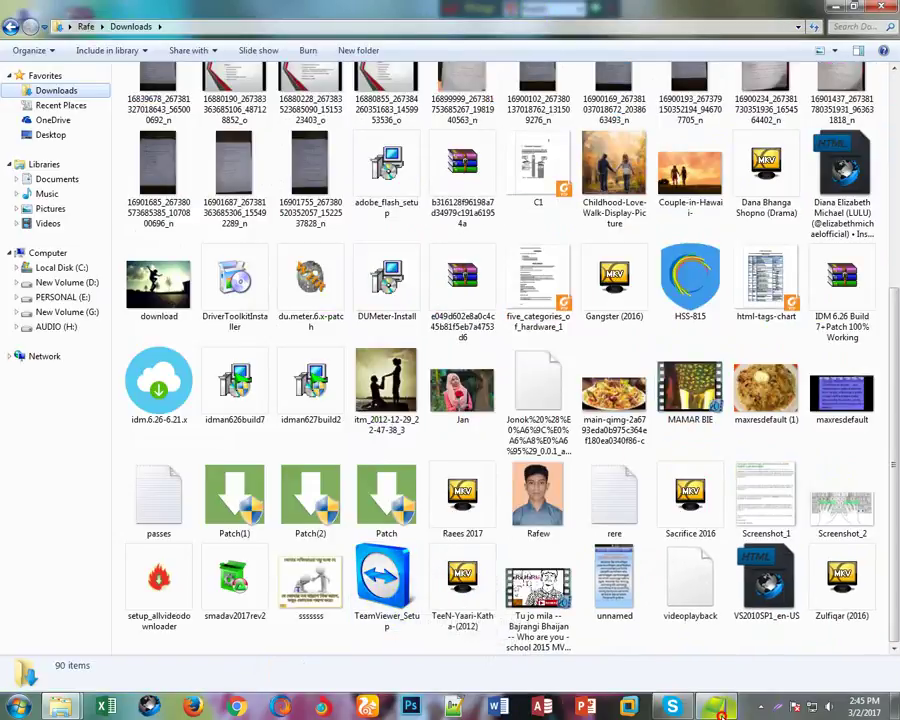
key(alt+Tab)
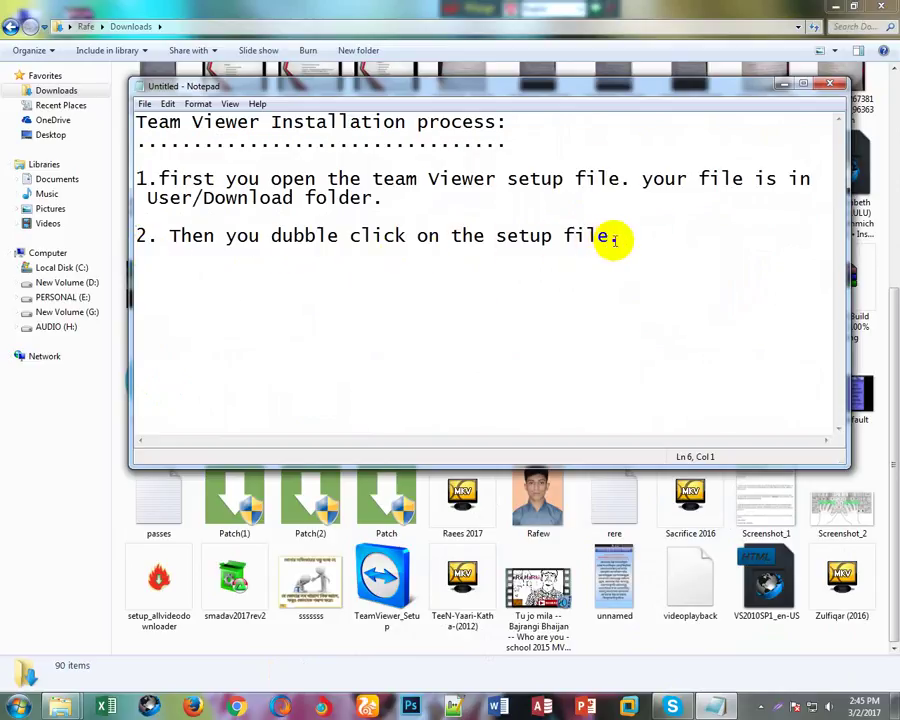
click(338, 630)
Select the TeamViewer_Setup installer in Downloads, then bring the Notepad notes forward.
click(389, 574)
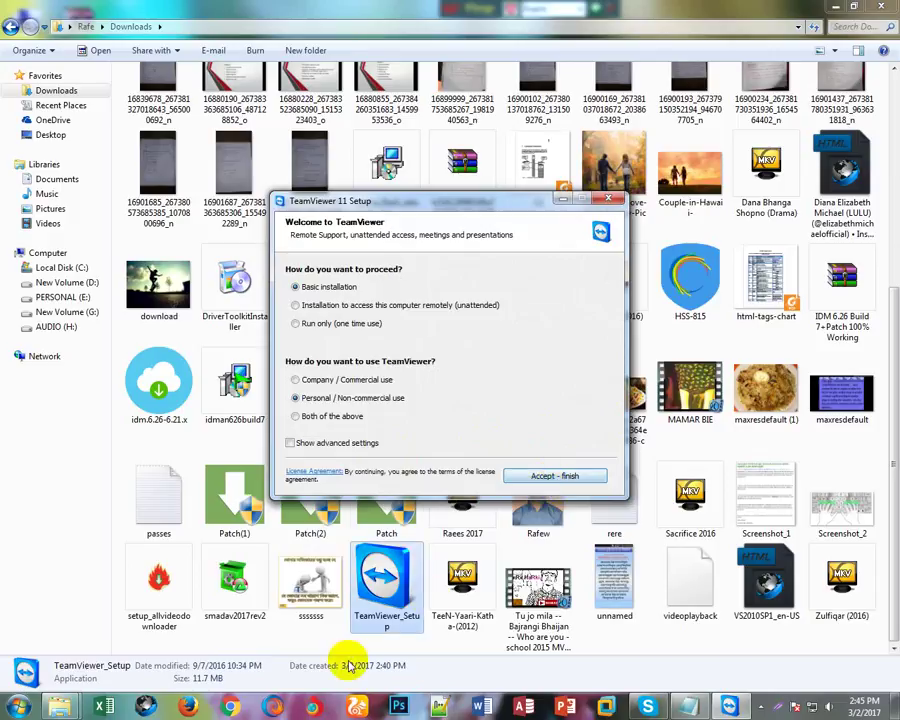
click(688, 706)
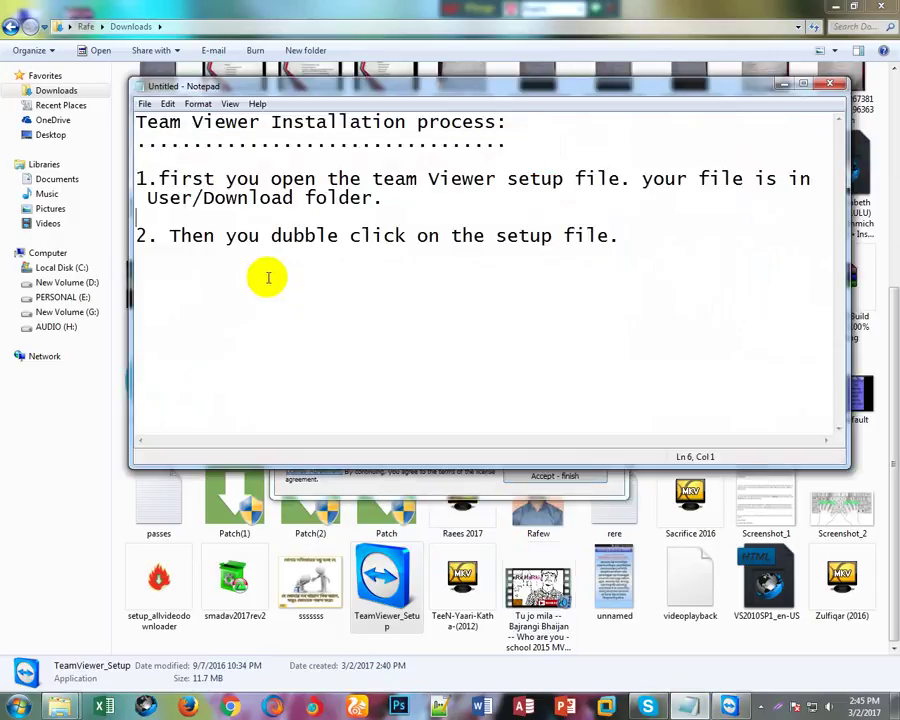
Add the line '3. Then click accept-finish button.' below step 2.
click(630, 237)
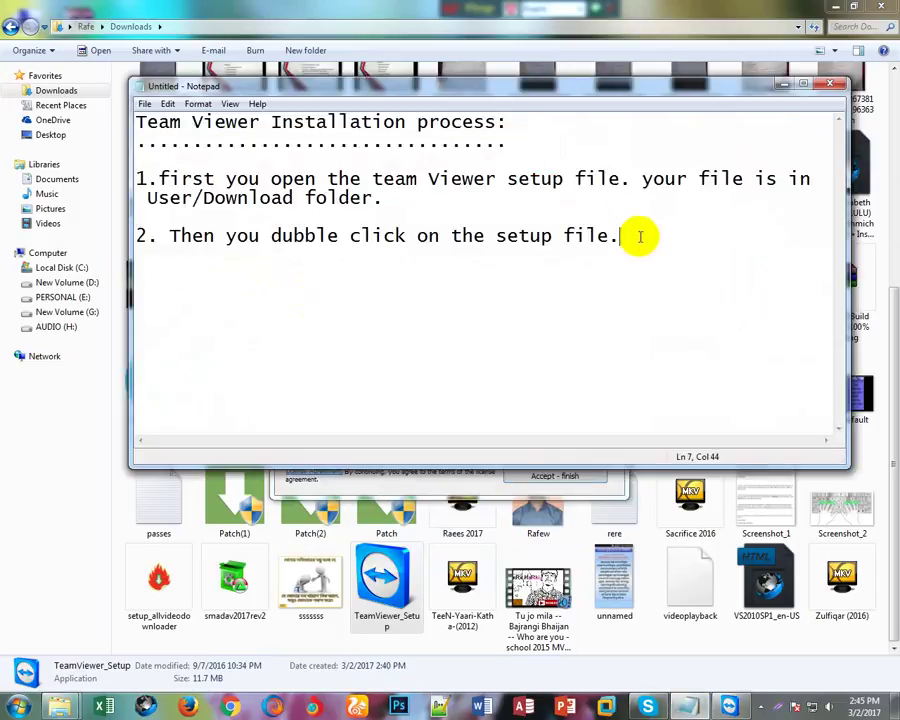
key(Return)
key(Return)
text(3. Then cloi)
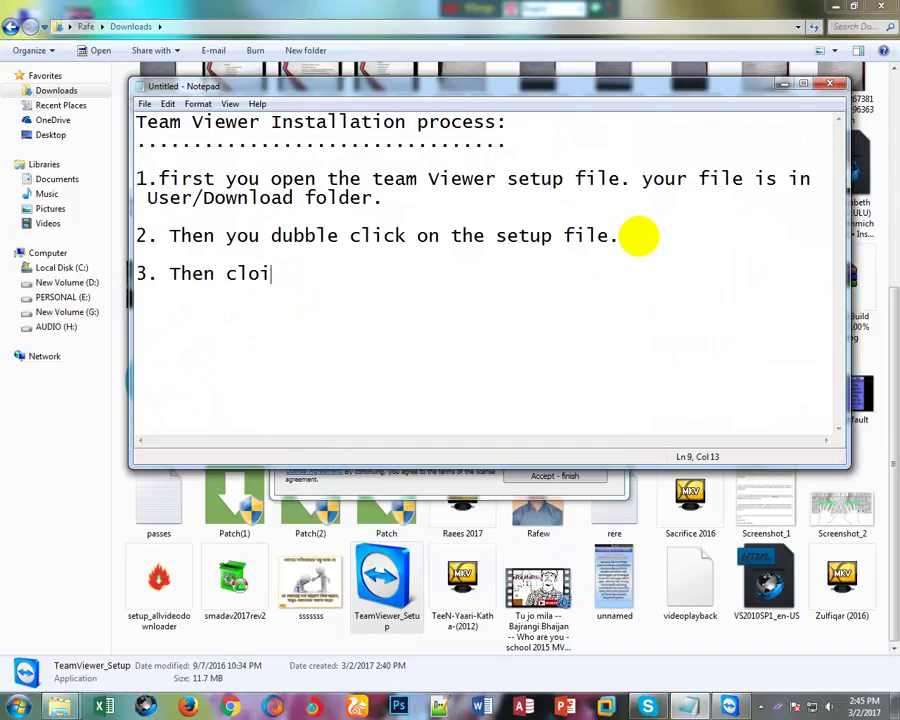
key(BackSpace)
key(BackSpace)
text(ick acce)
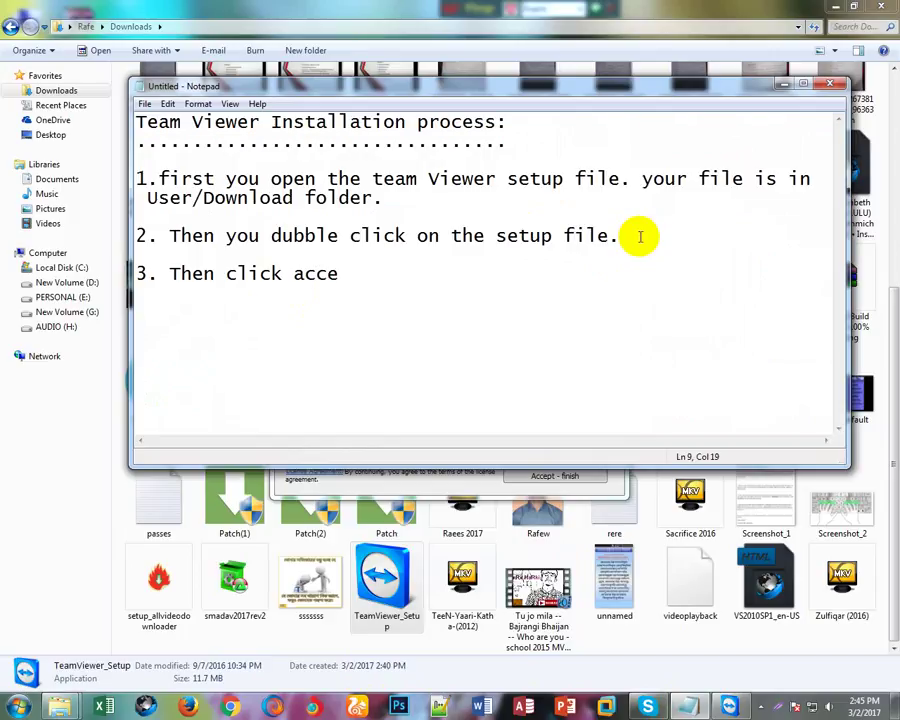
text(pt-finish)
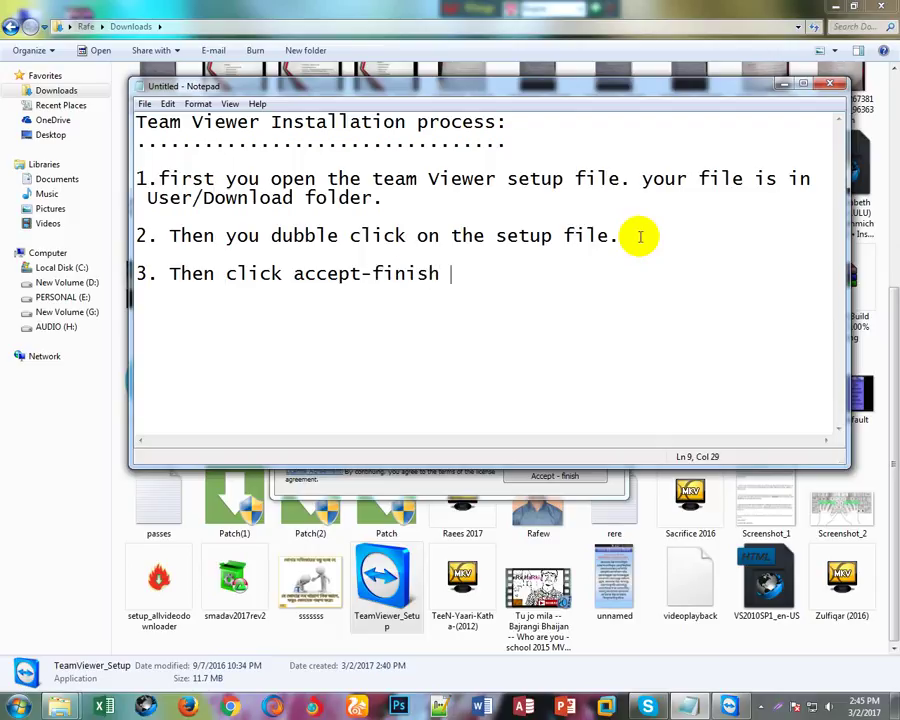
text( buttom)
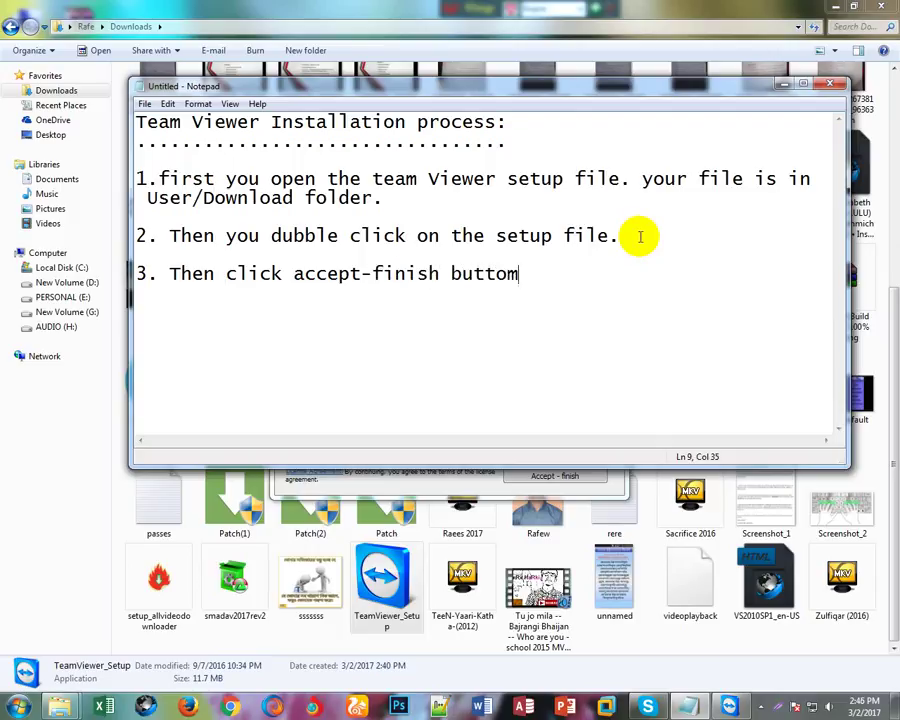
key(BackSpace)
text(n.)
click(436, 487)
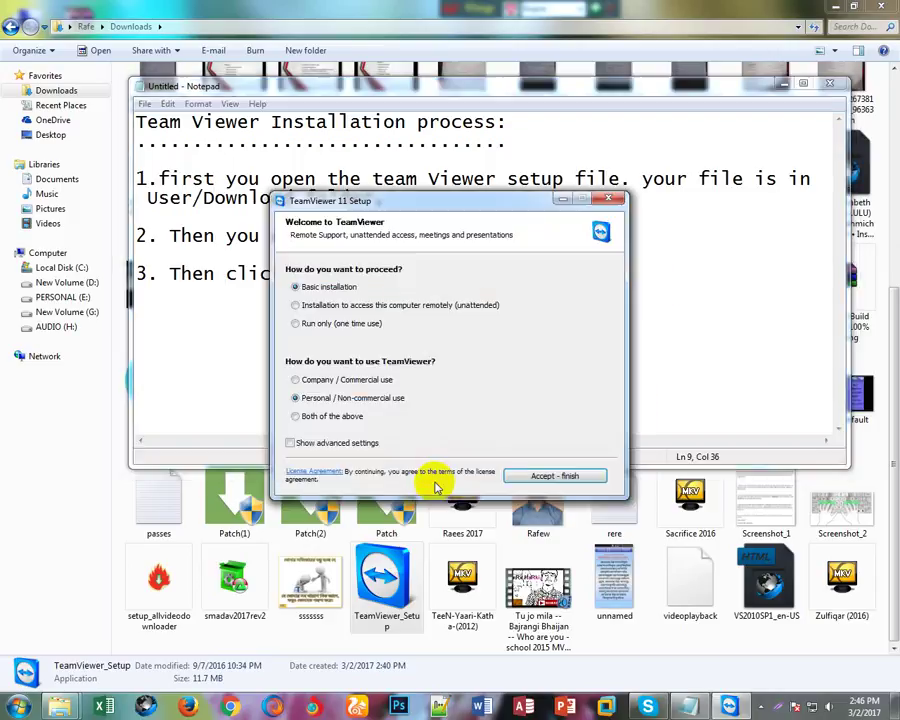
Accept the basic personal installation so TeamViewer 11 installs, moving the progress dialog aside.
click(555, 477)
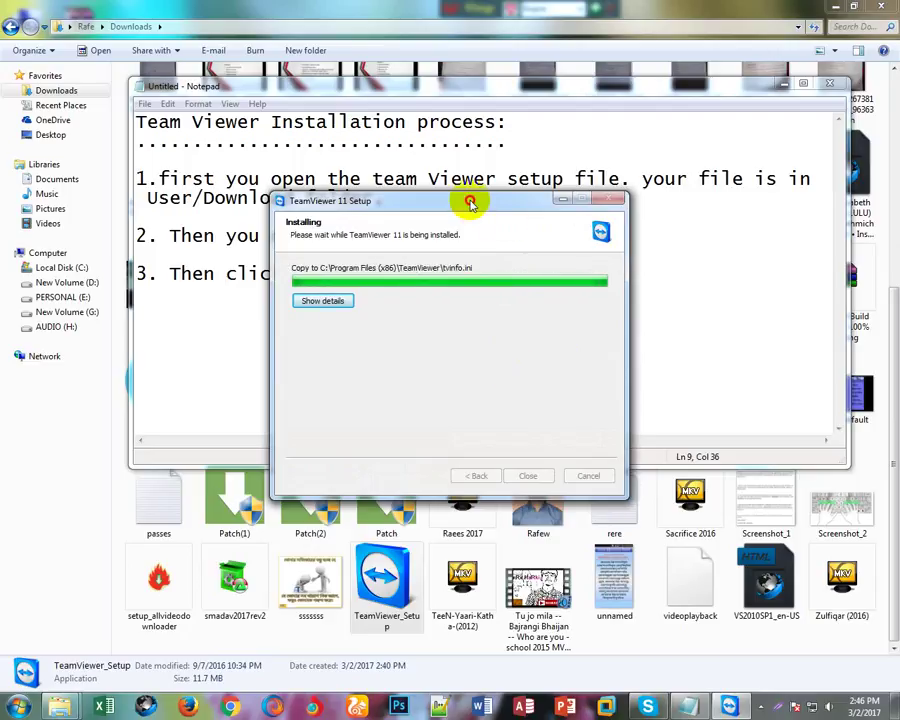
drag(468, 199, 496, 317)
click(535, 275)
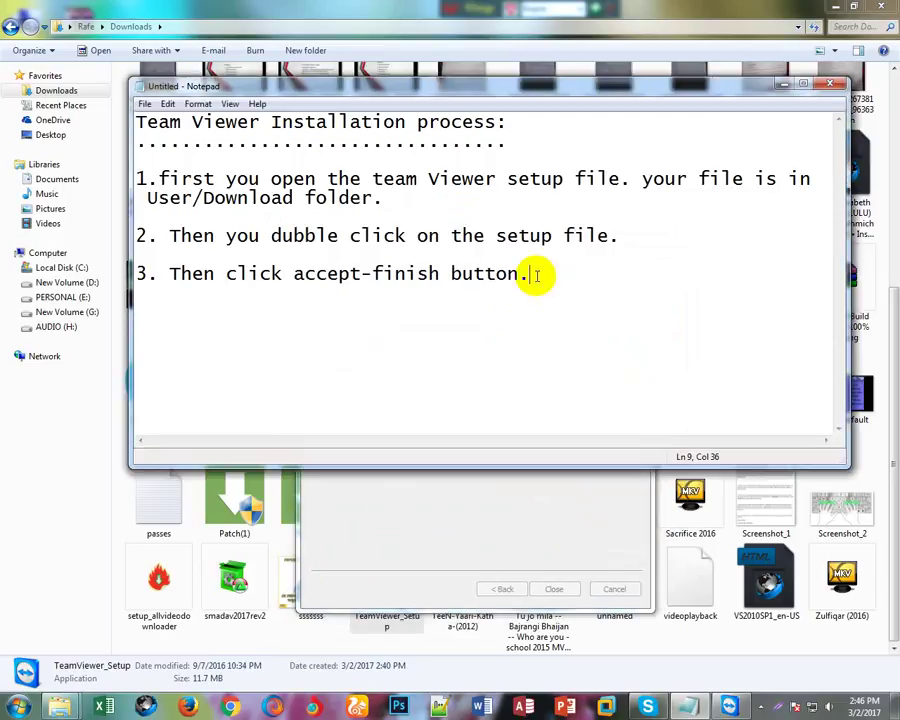
Add step 4 about clicking Yes while the installation continues.
click(340, 550)
drag(420, 323, 669, 427)
click(540, 279)
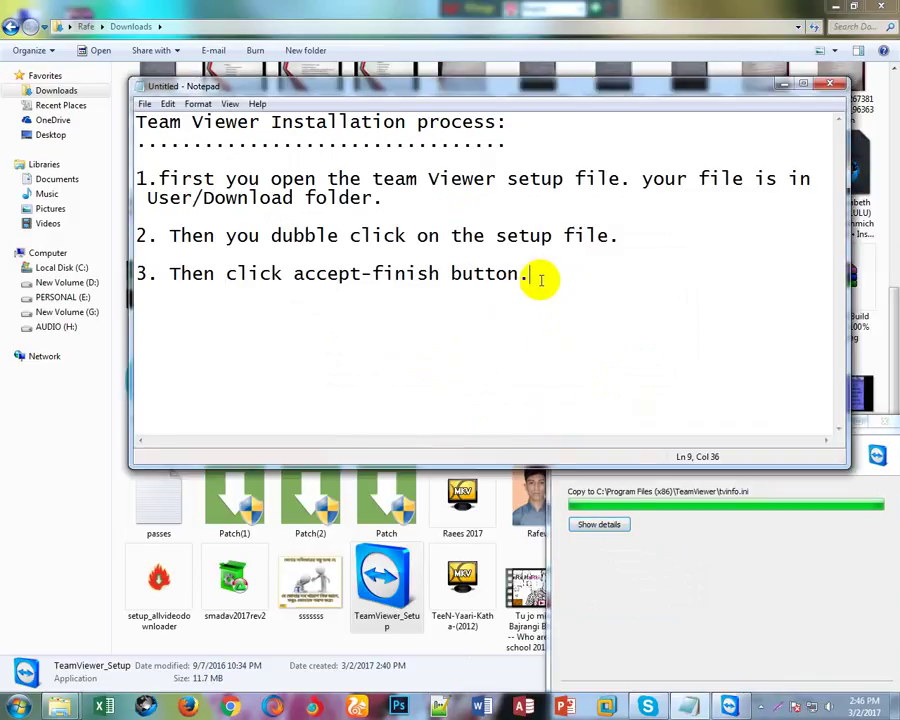
key(Return)
key(Return)
text(4. )
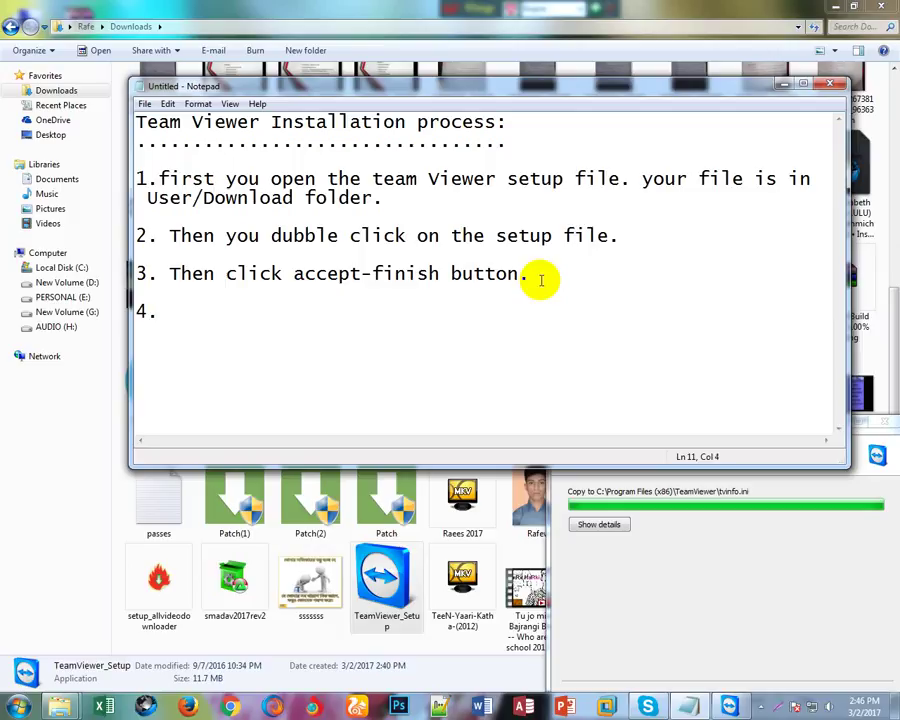
text(Then clo)
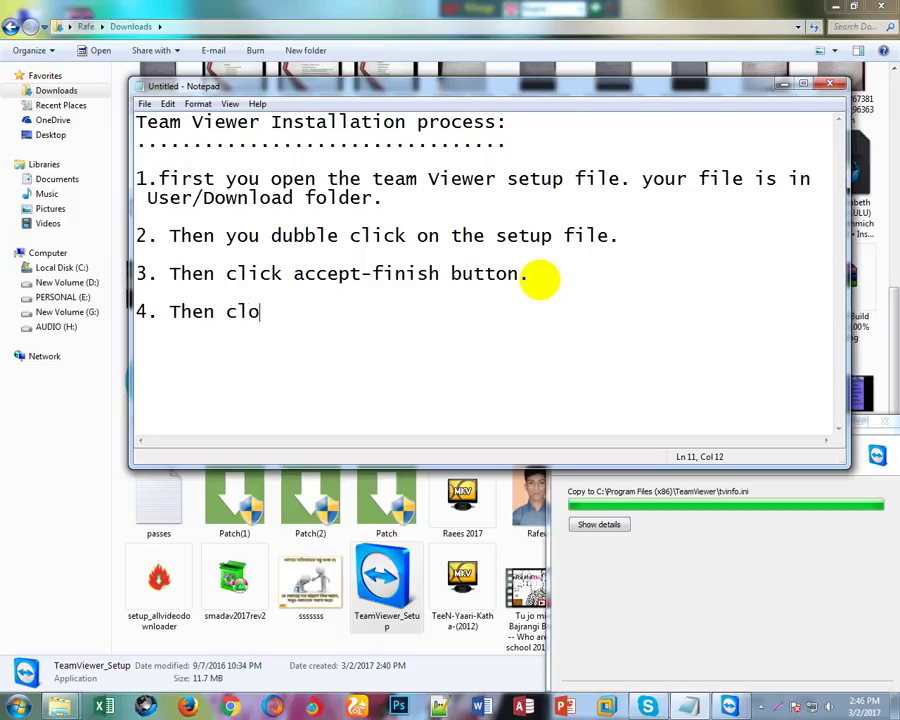
text(ck)
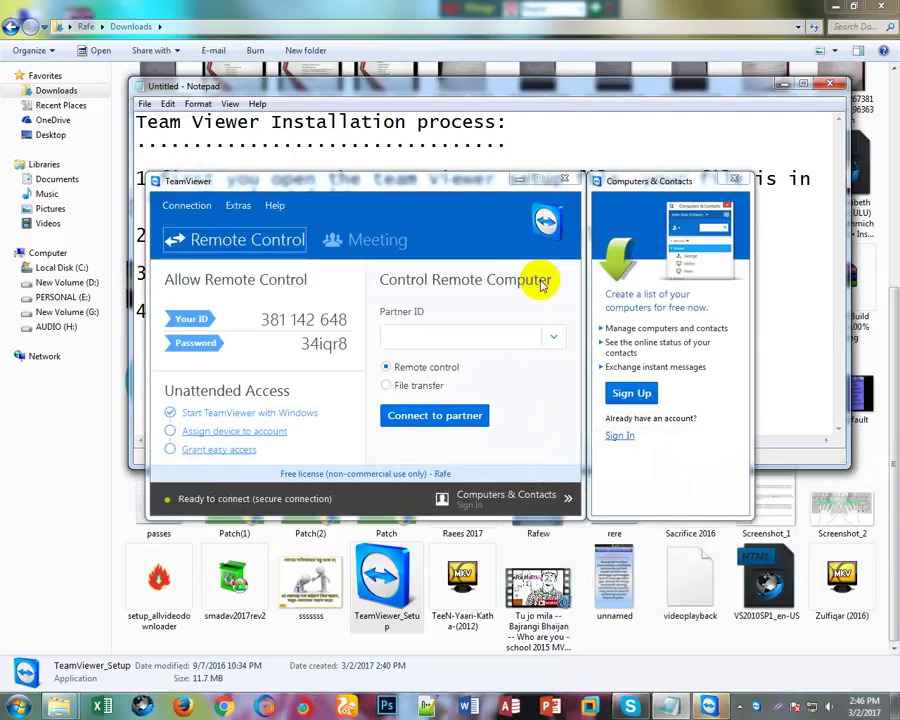
drag(450, 185, 610, 405)
click(342, 313)
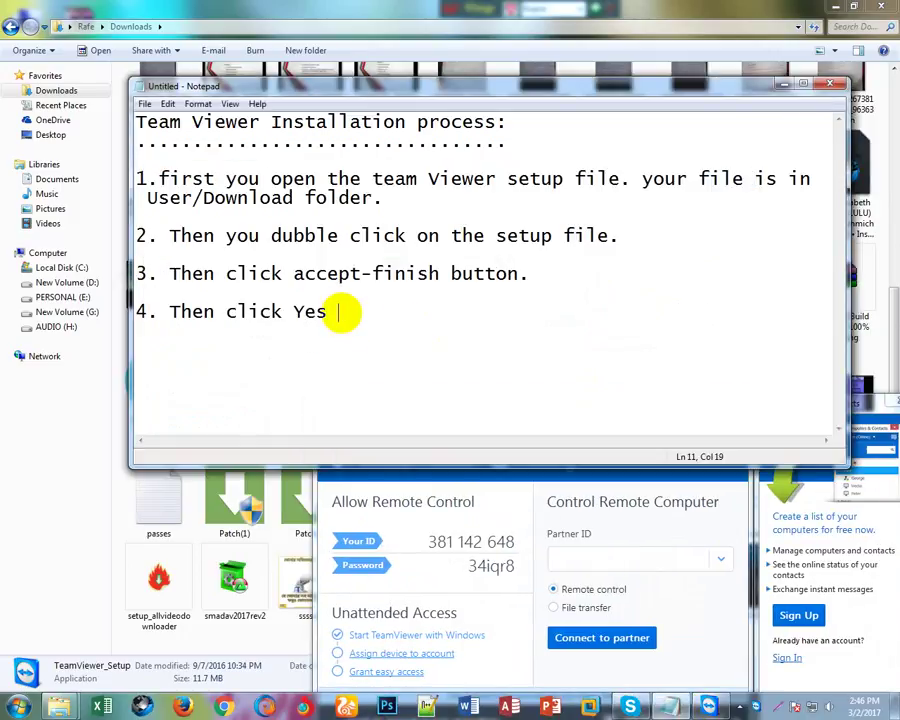
text(button)
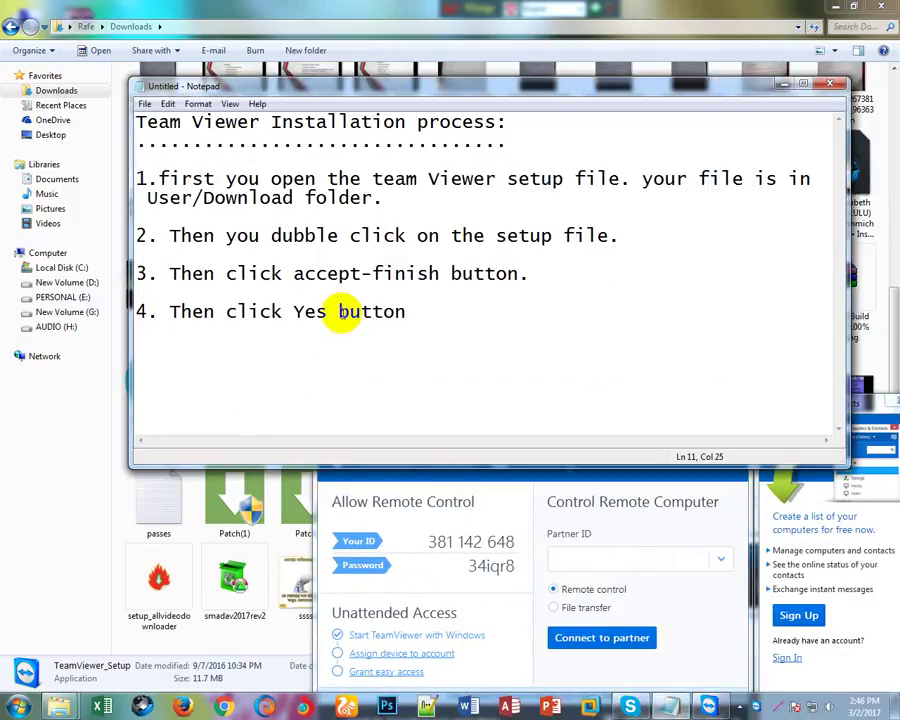
text(... then ins)
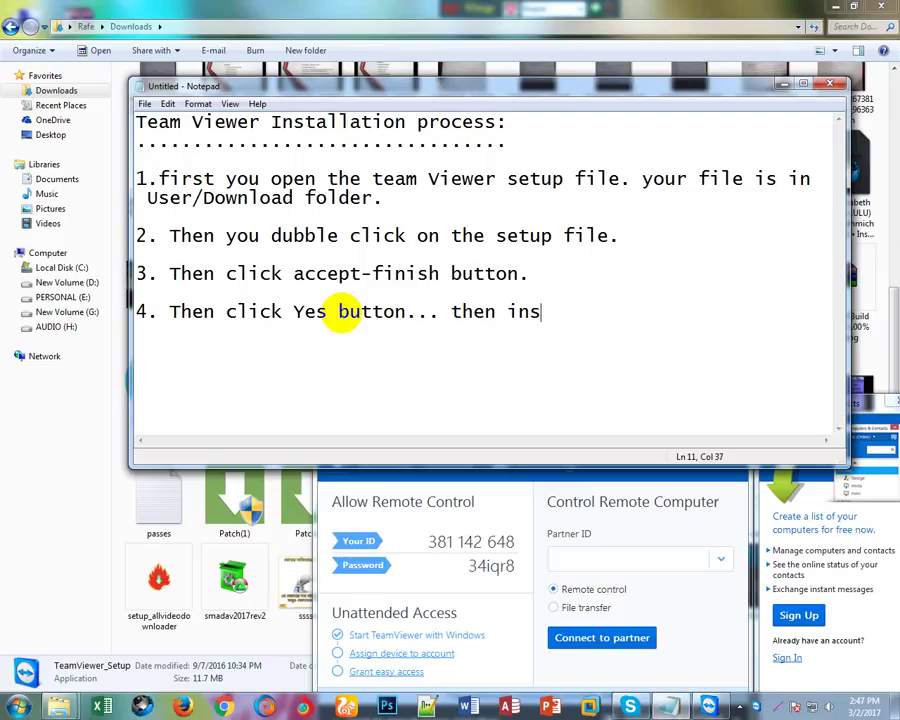
text(tallati)
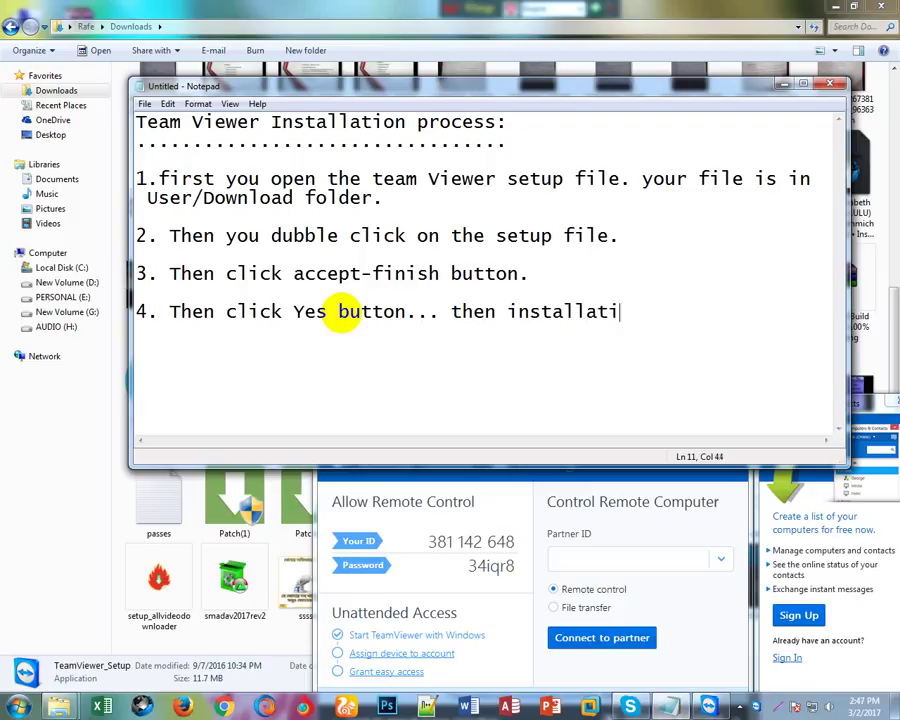
text(on is conti)
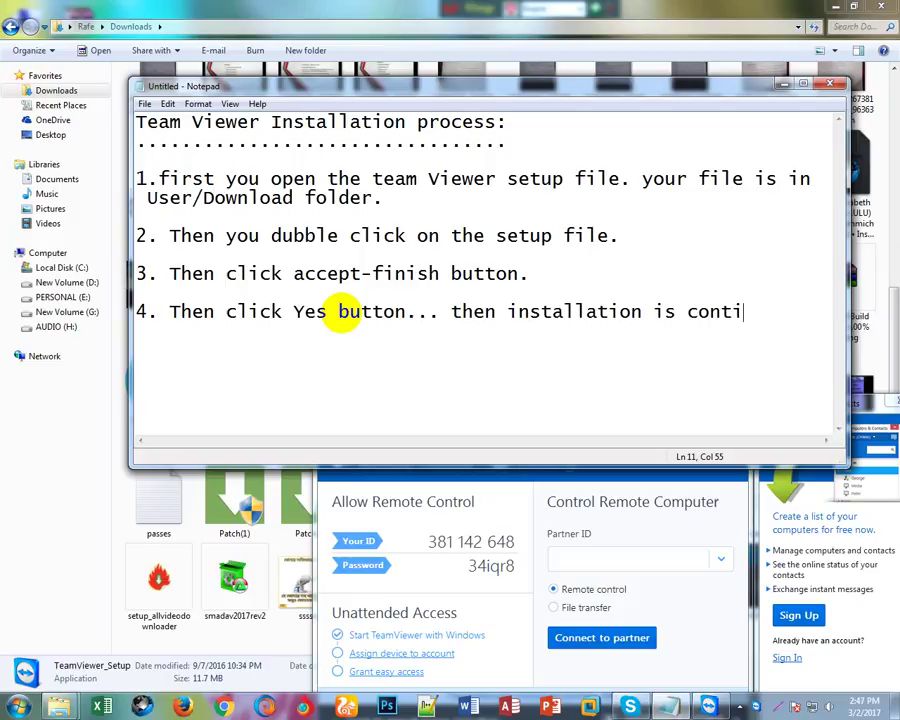
text(nue...)
Begin step 5 as '5. then show the team Viewer Window'.
key(Return)
text(5. then)
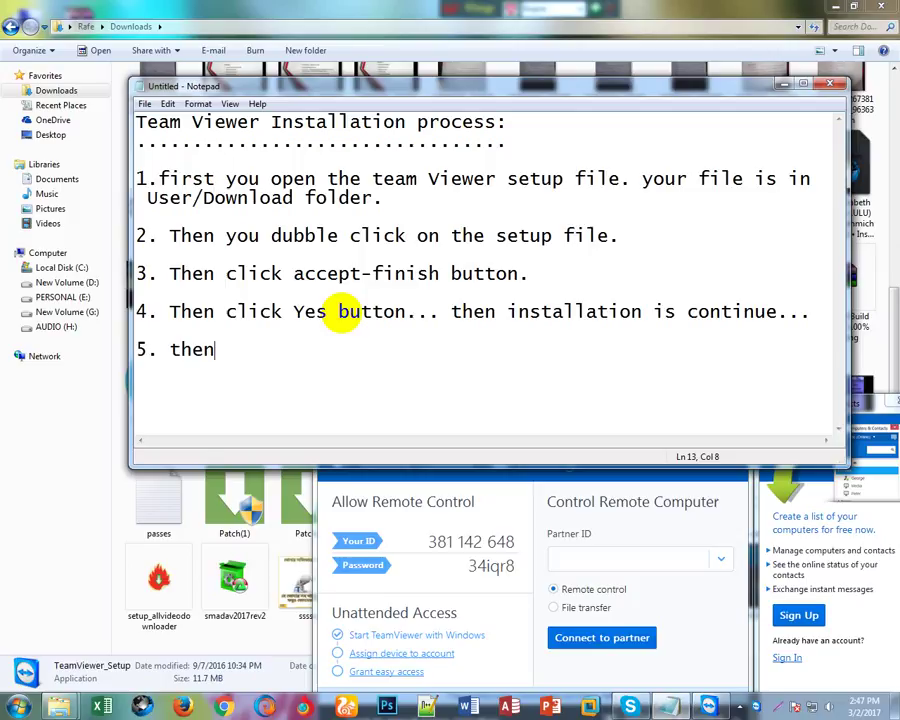
text( show a)
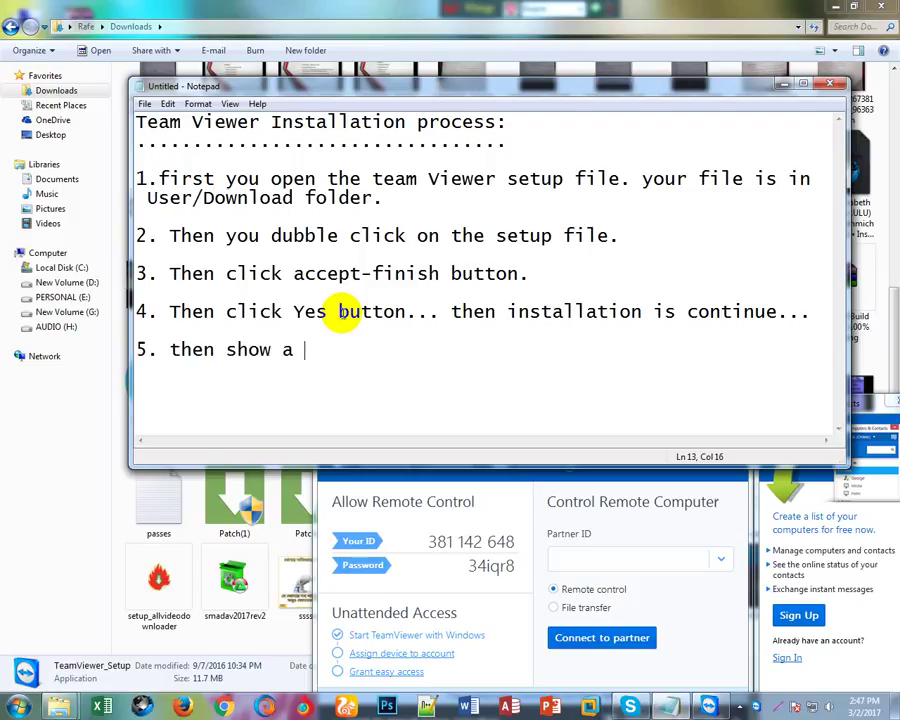
key(BackSpace)
key(BackSpace)
text(the t)
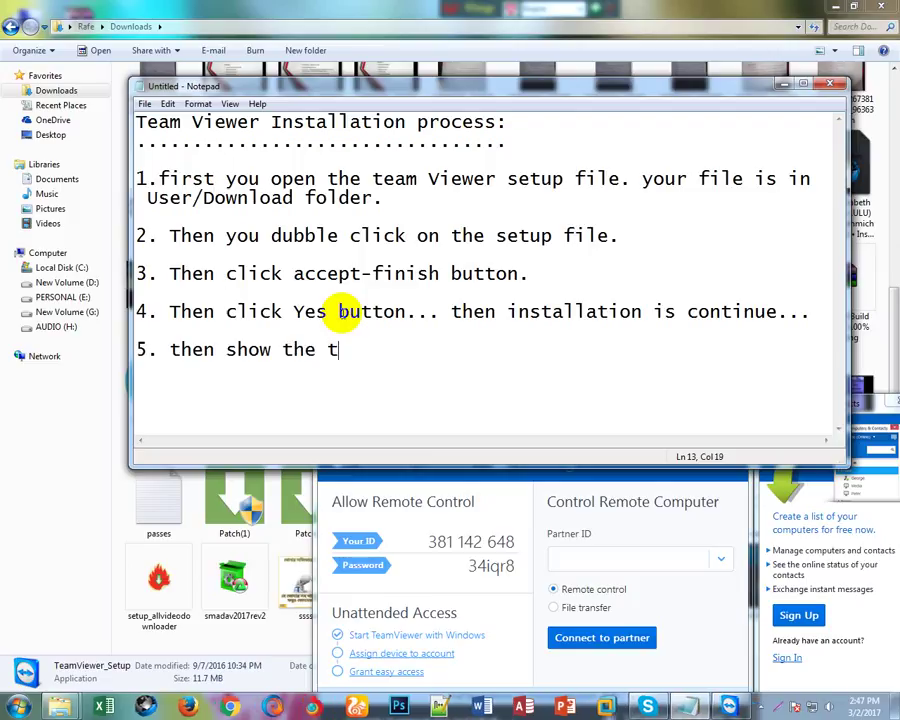
text(eam Vi)
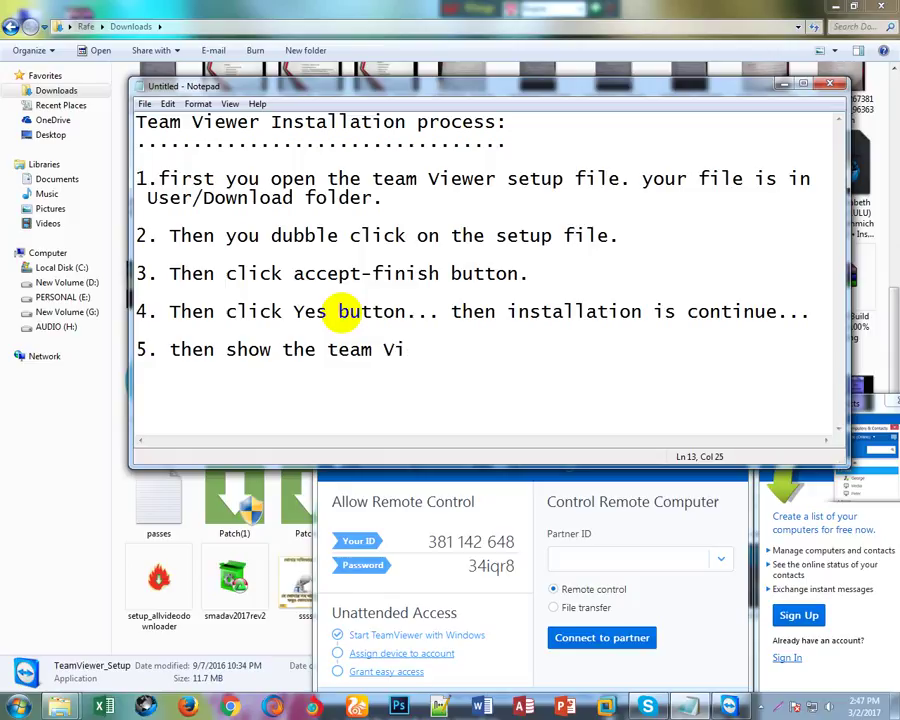
text(ewer Window...)
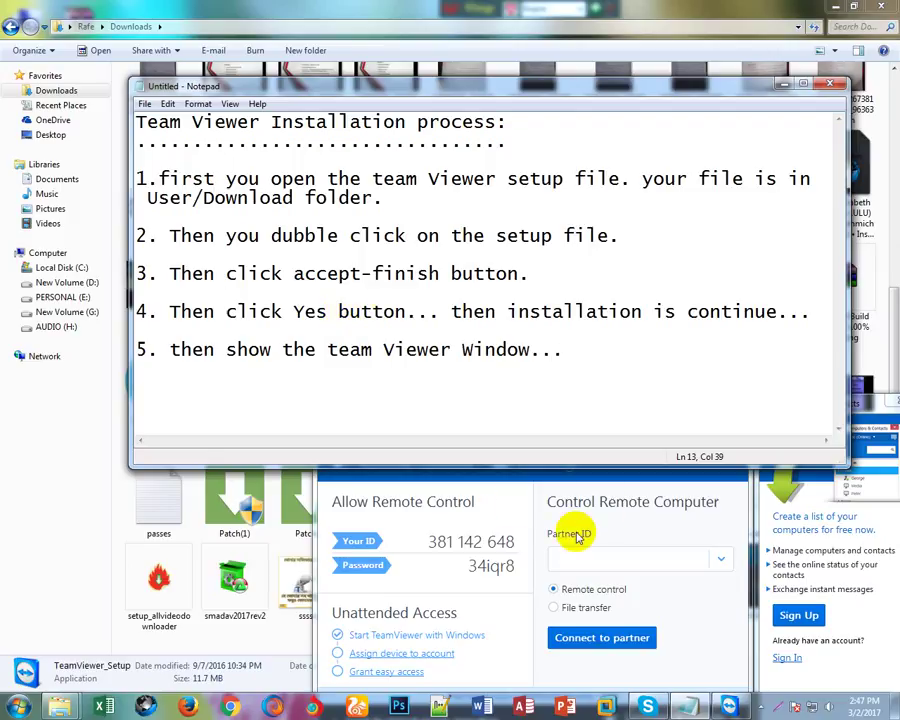
click(605, 528)
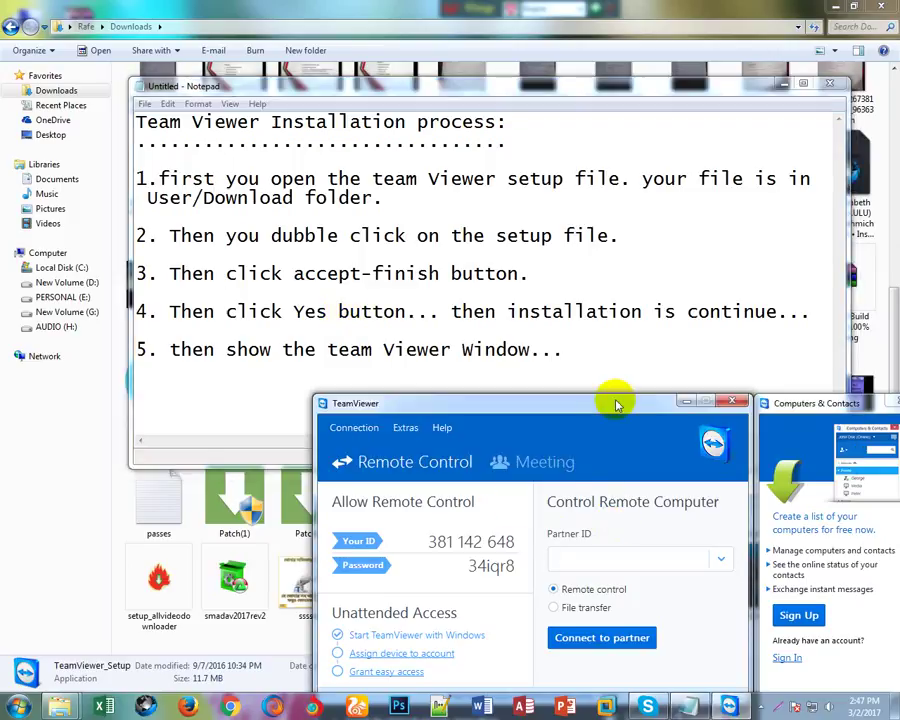
drag(617, 400, 523, 193)
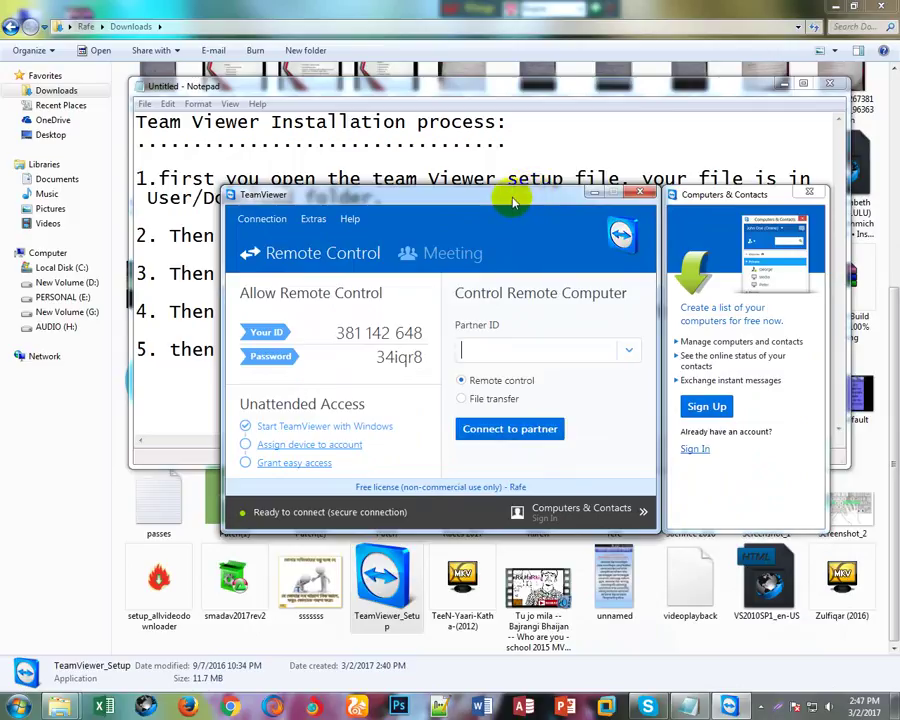
click(512, 200)
drag(512, 200, 513, 210)
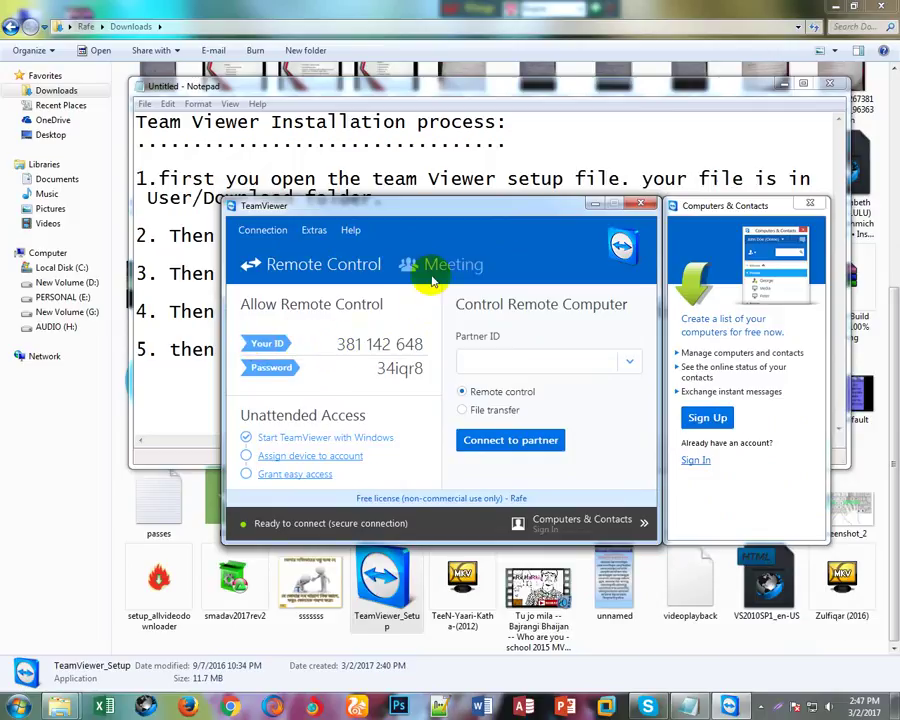
drag(477, 205, 542, 410)
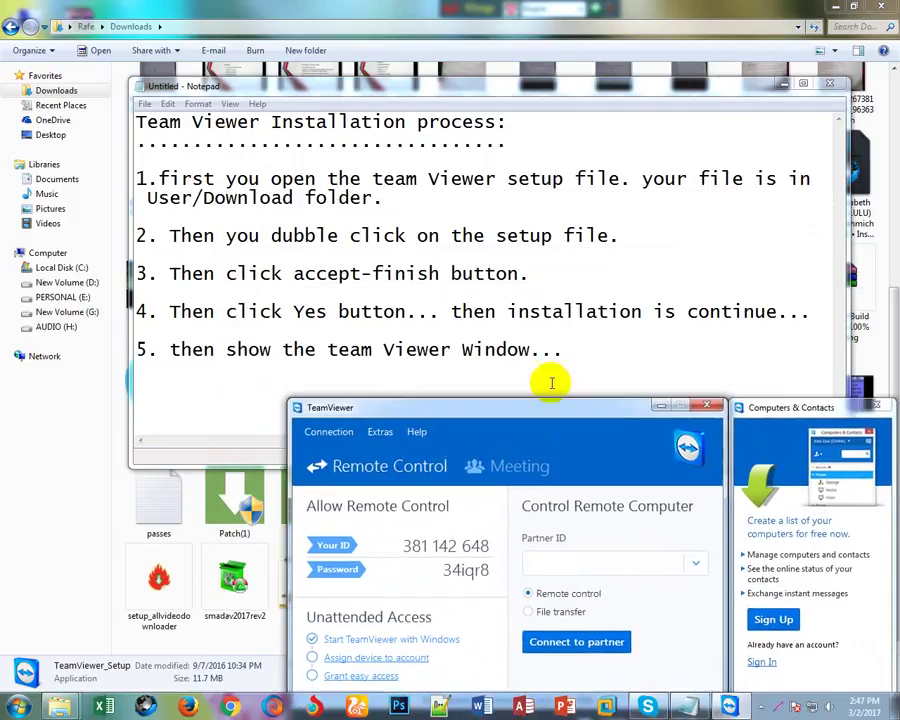
click(562, 352)
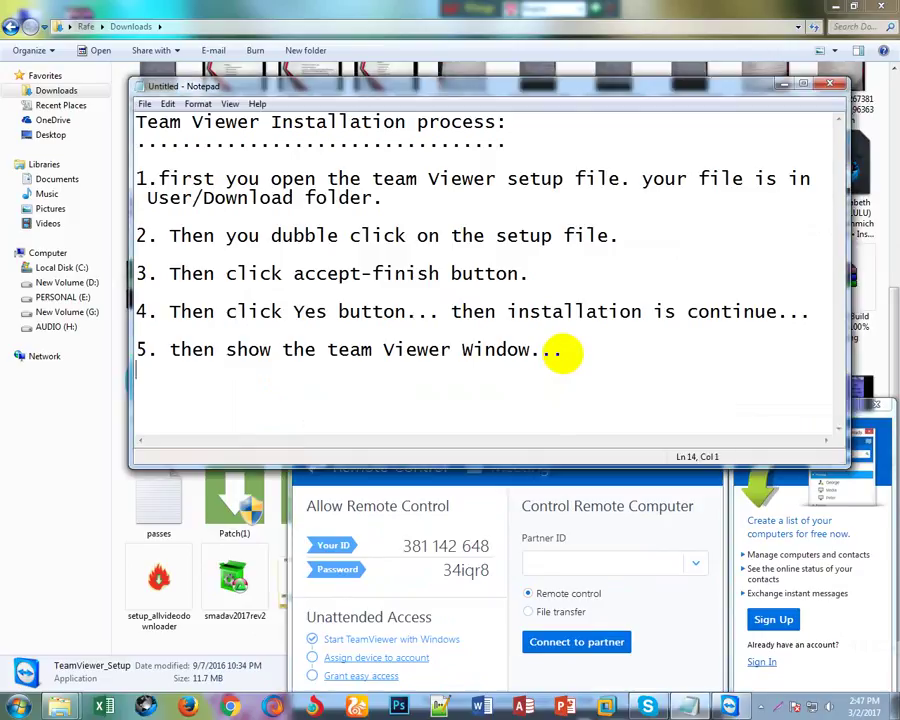
Type step 6: '6. mind it Now you have to network connection on your PC.'.
text(6. min)
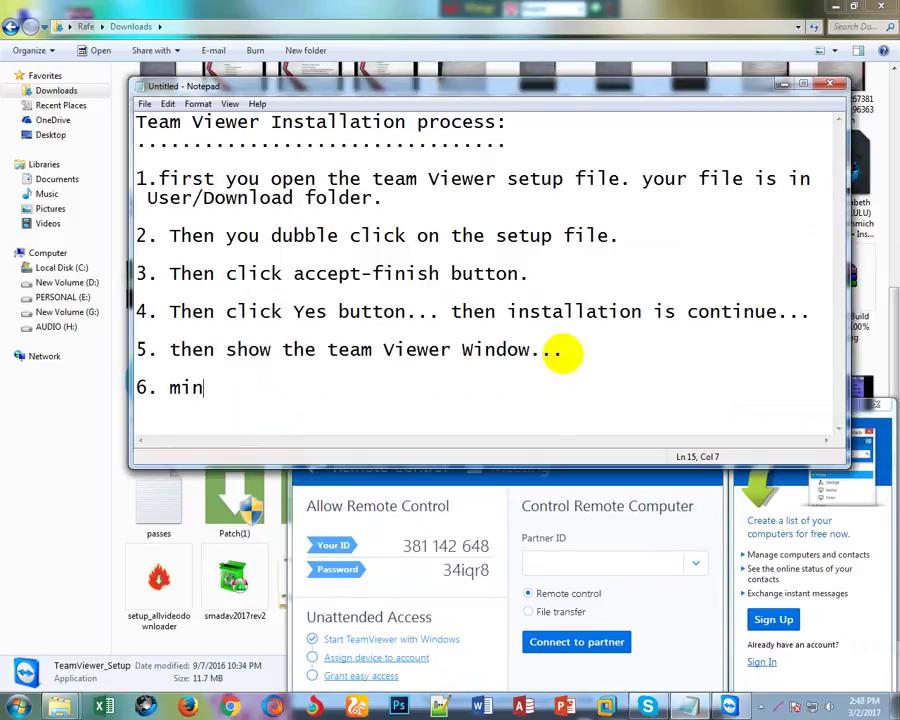
text(d it)
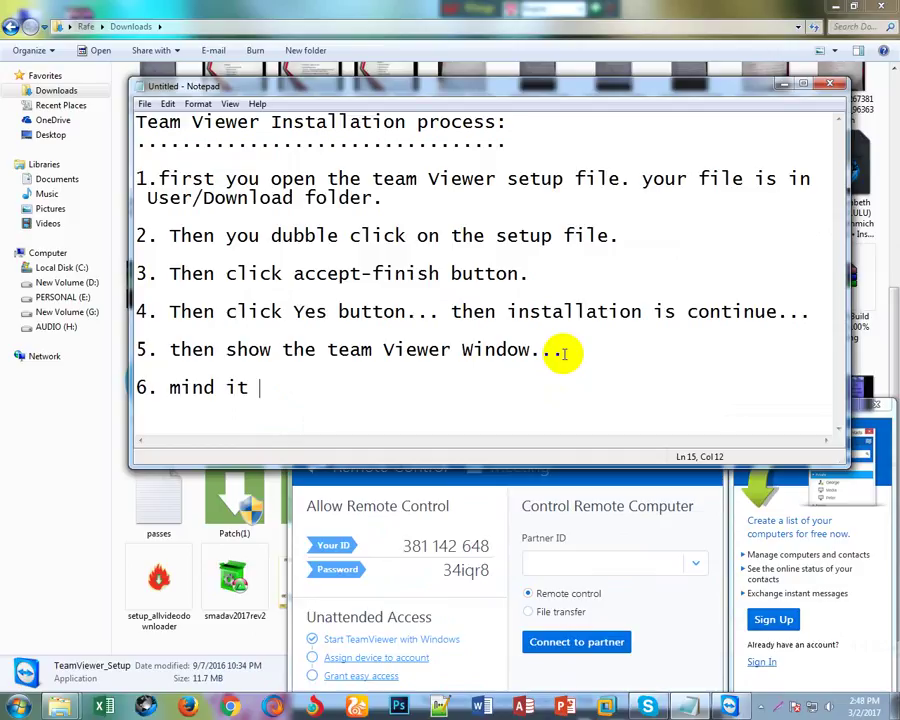
text(Now yo)
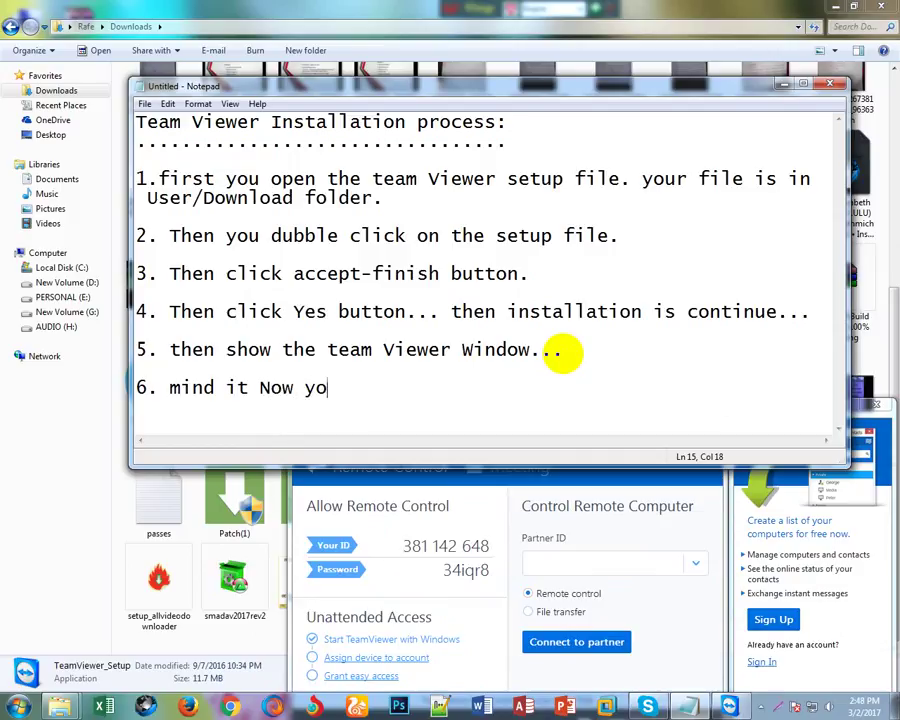
text(u have to )
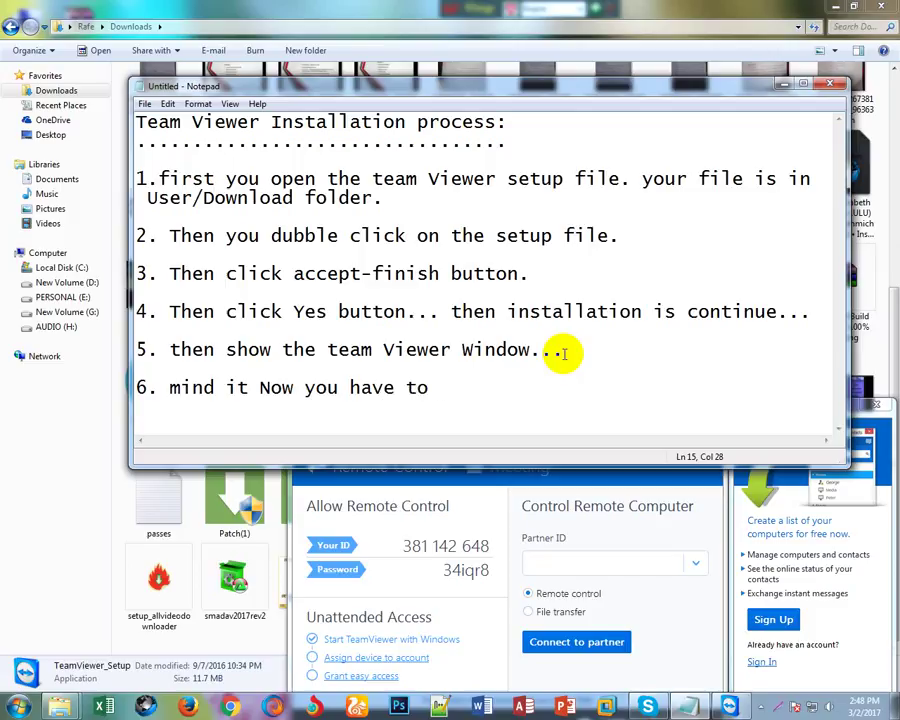
text(network co)
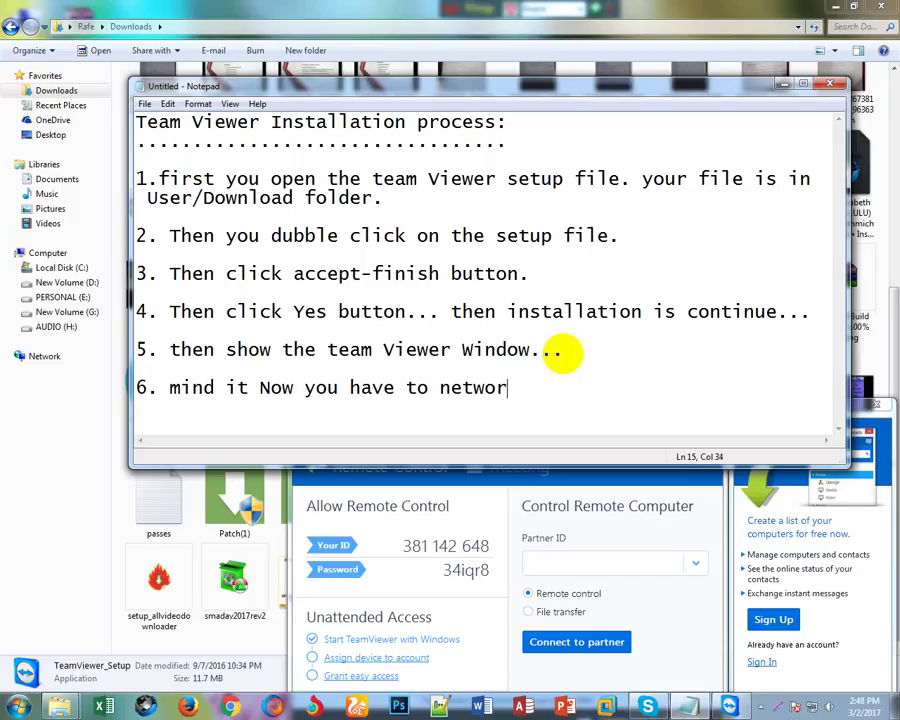
text(ne)
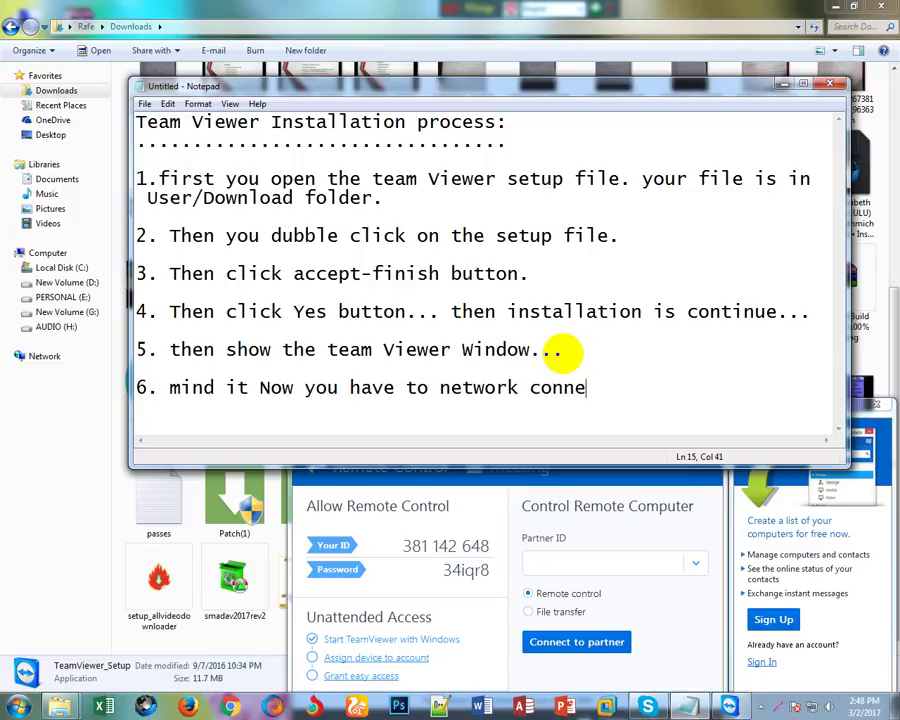
text(ction on t)
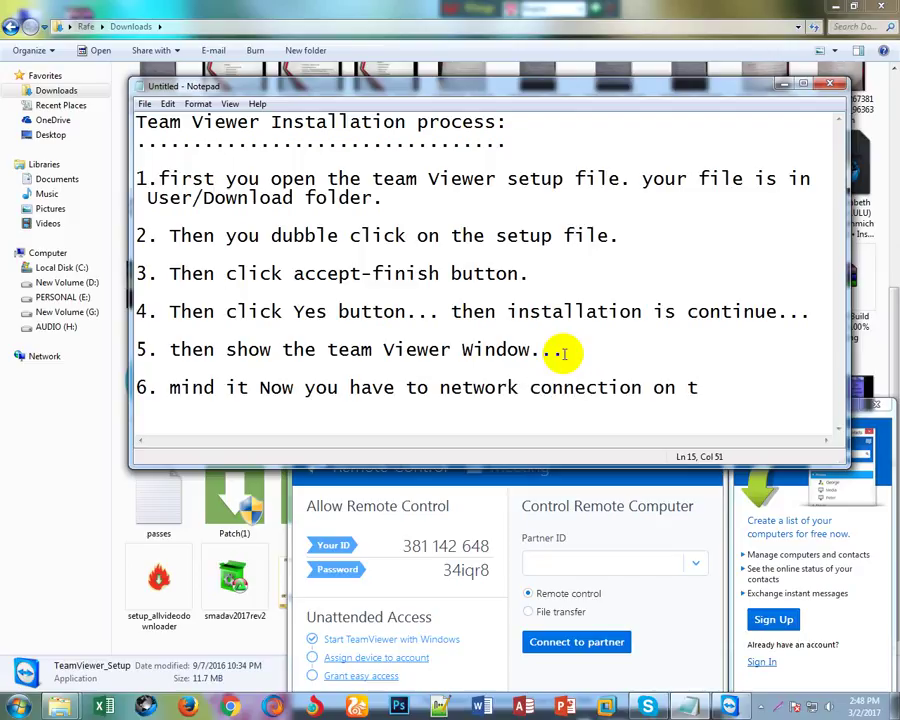
key(BackSpace)
text(your PC)
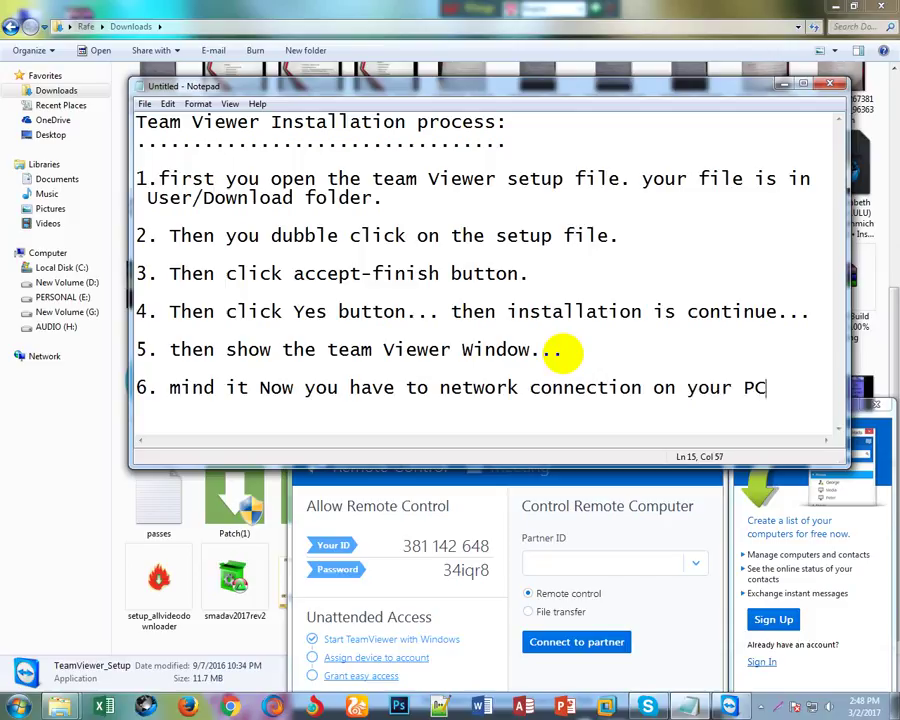
text(.)
Type step 7: '7. and you see your team viewer ID and password.'.
key(Return)
key(Return)
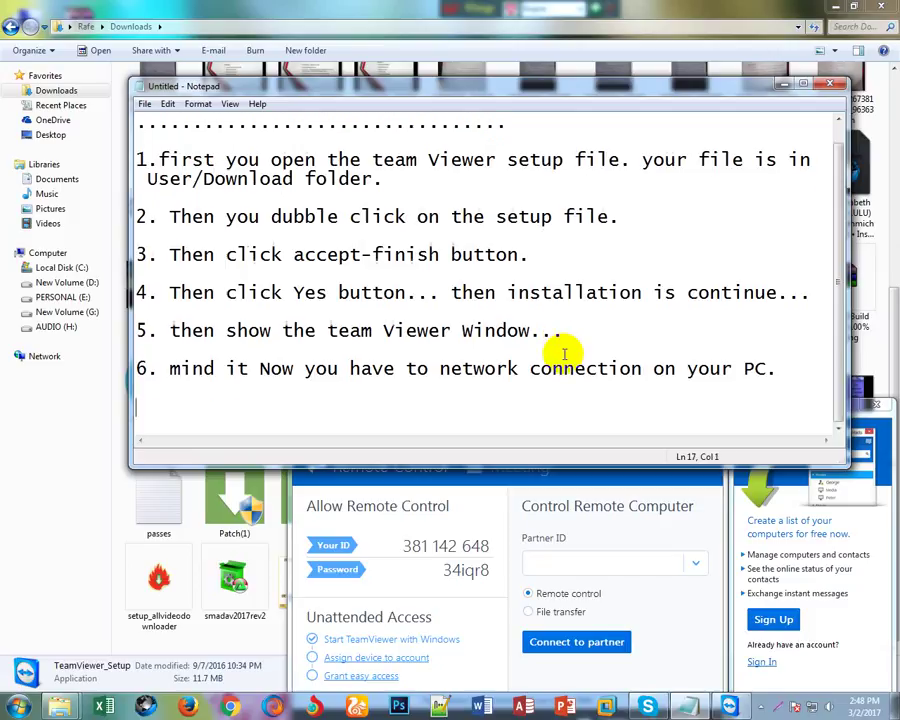
text(7.)
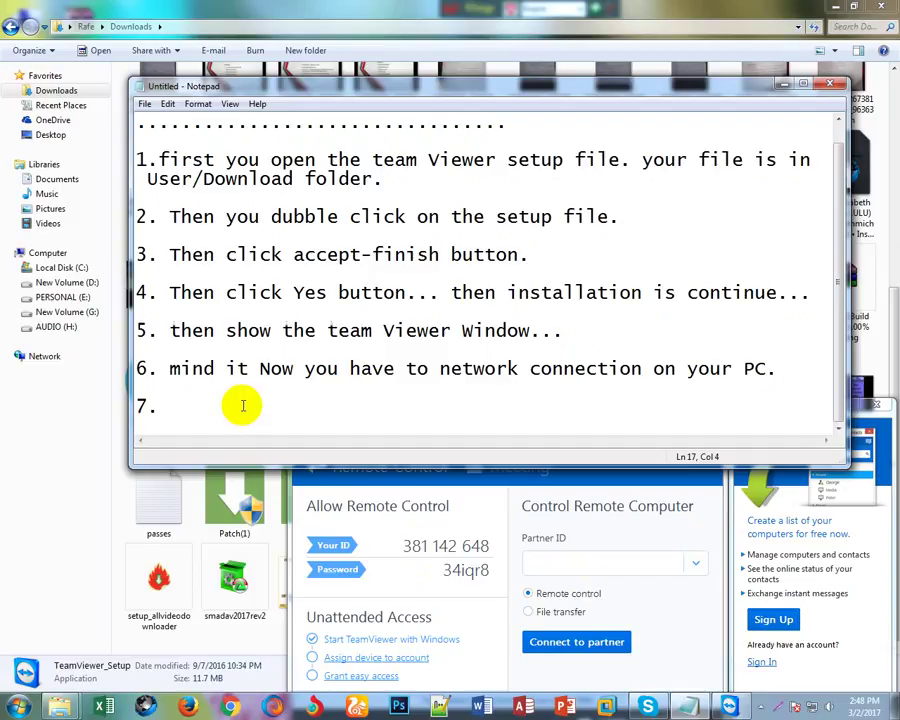
text( and your)
key(BackSpace)
text(s)
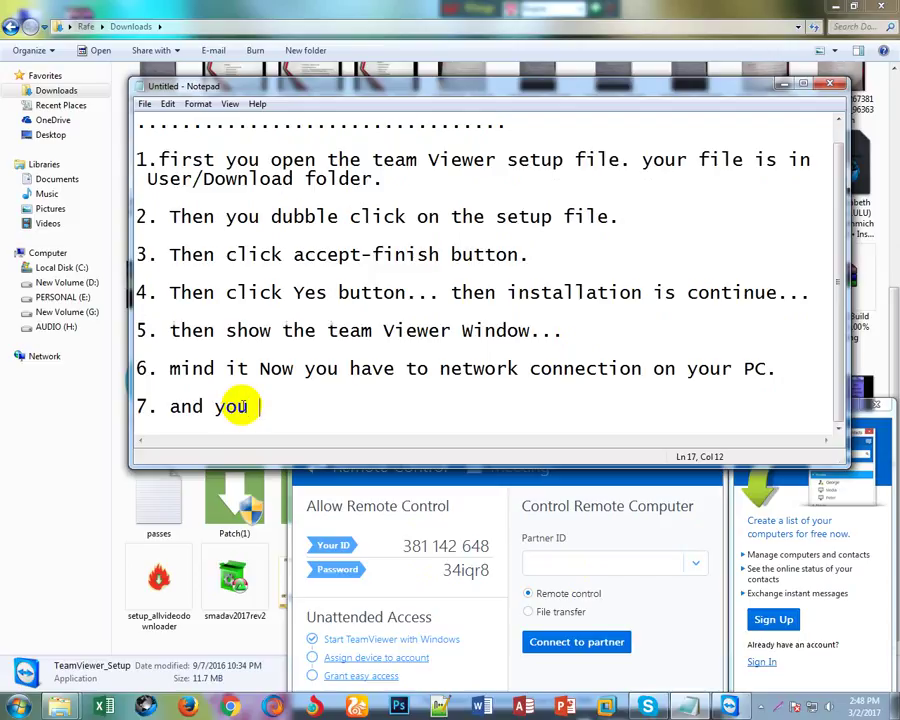
text(ee your )
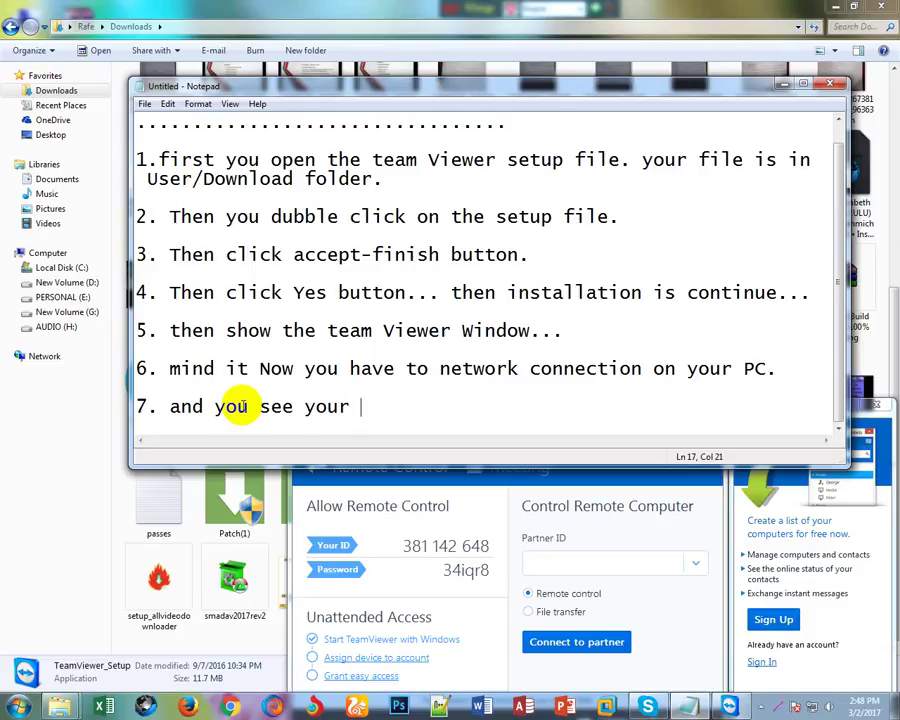
text(team v)
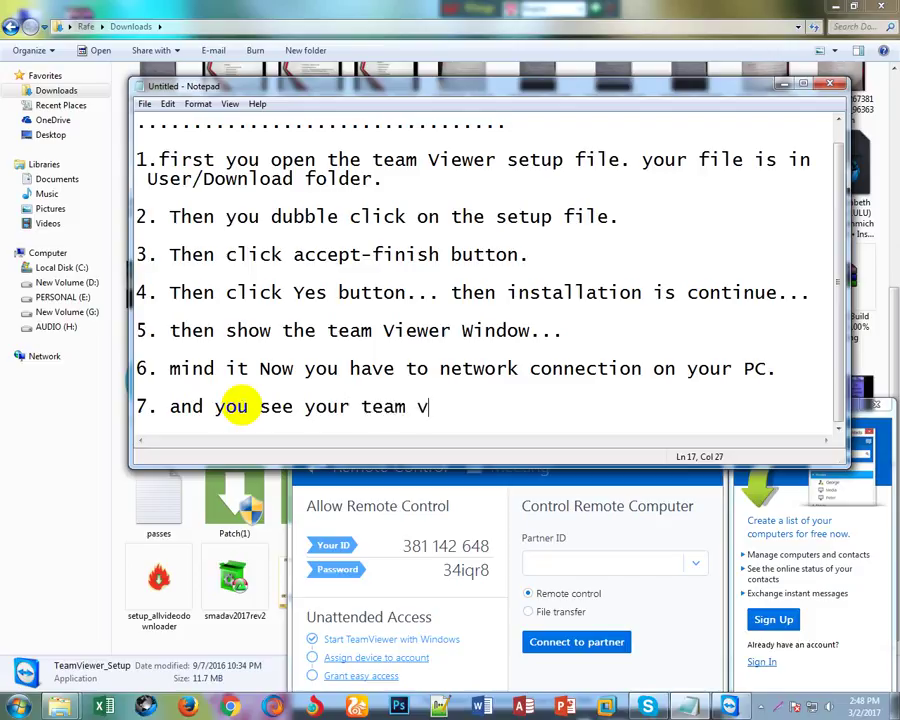
text(iewer ID)
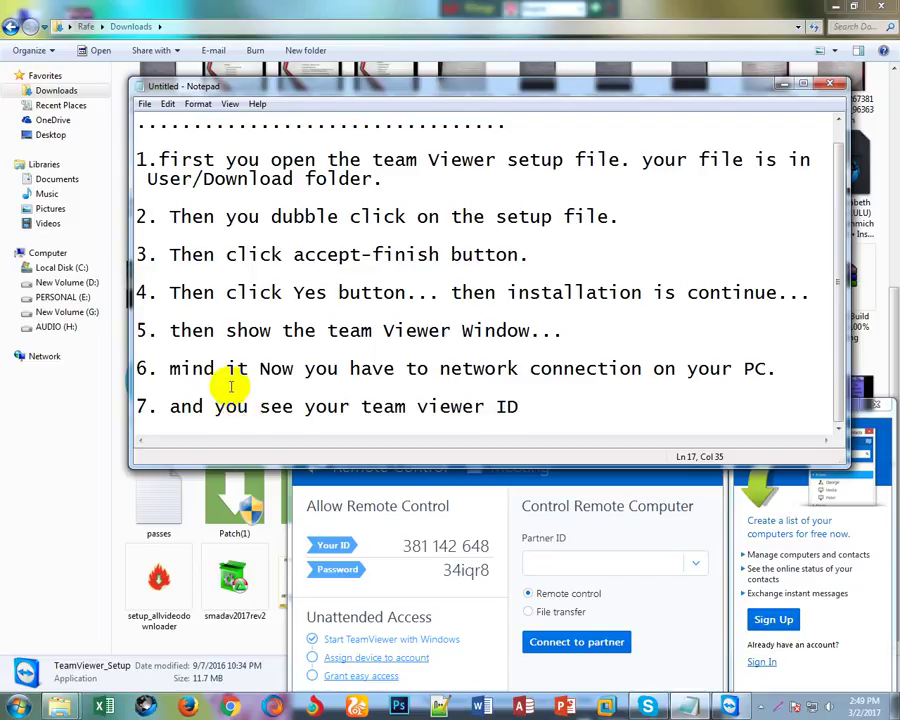
click(400, 545)
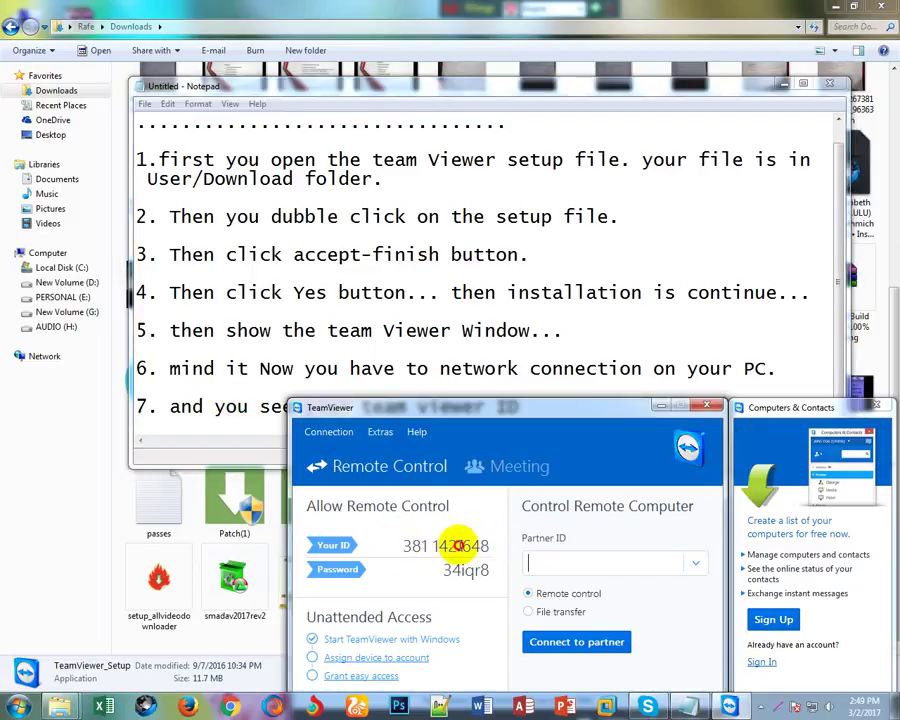
click(514, 404)
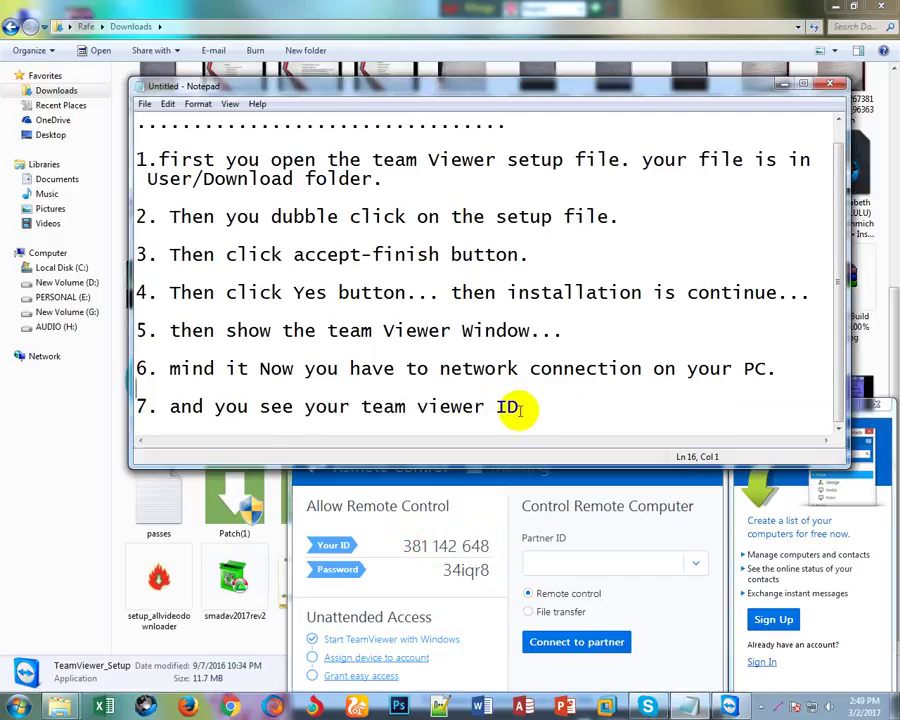
text(and )
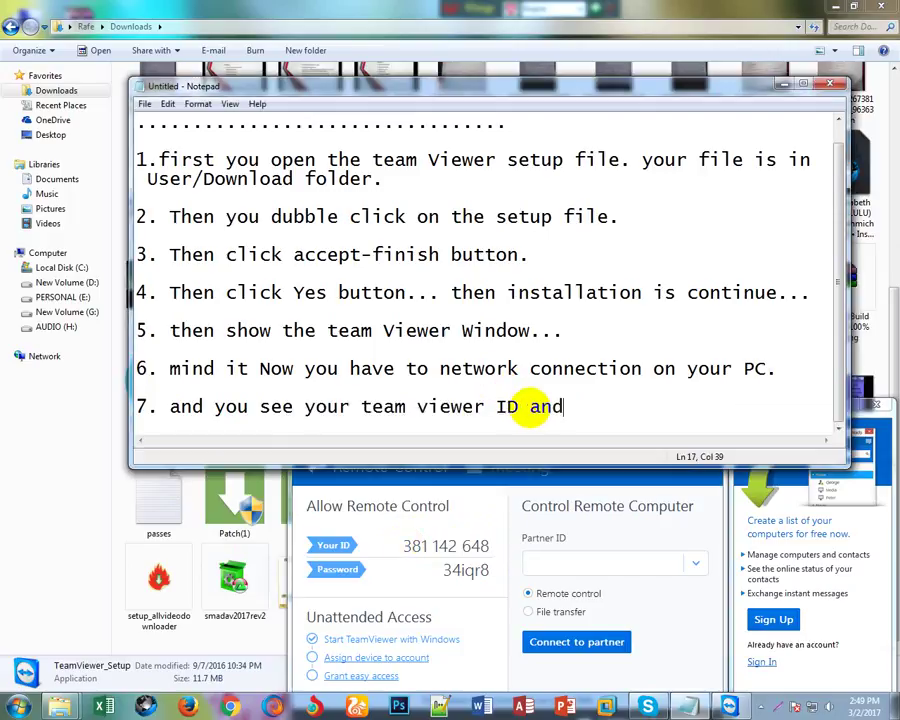
text(passwo)
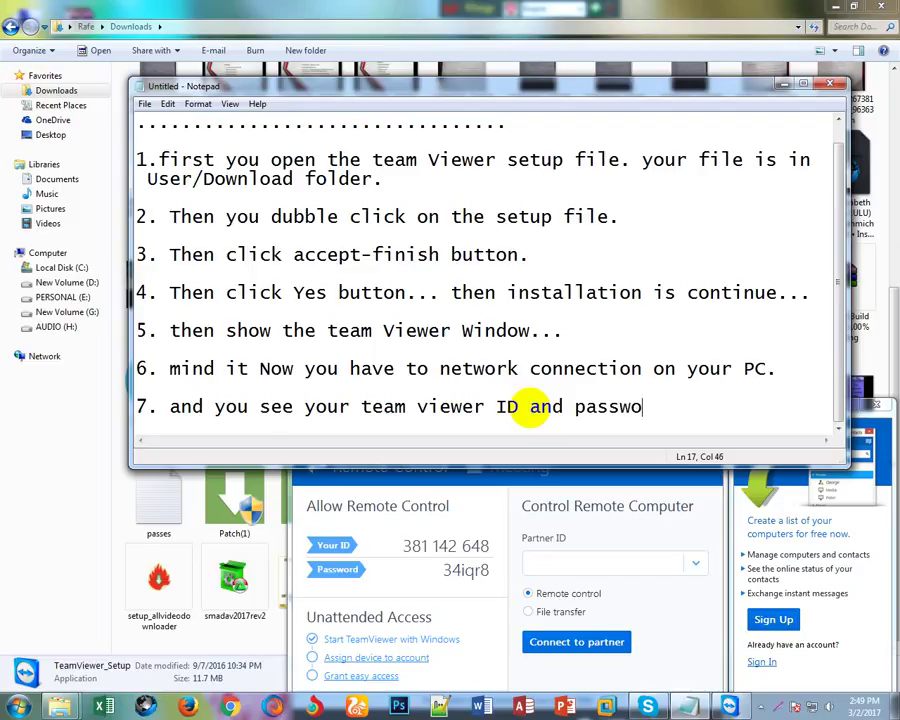
text(rd.)
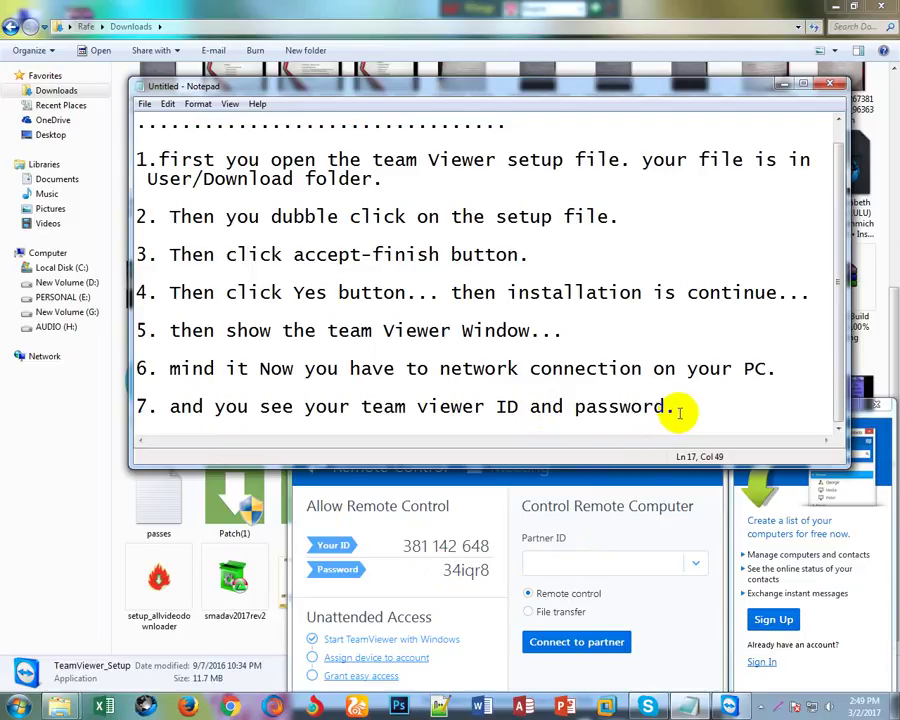
key(Return)
key(Return)
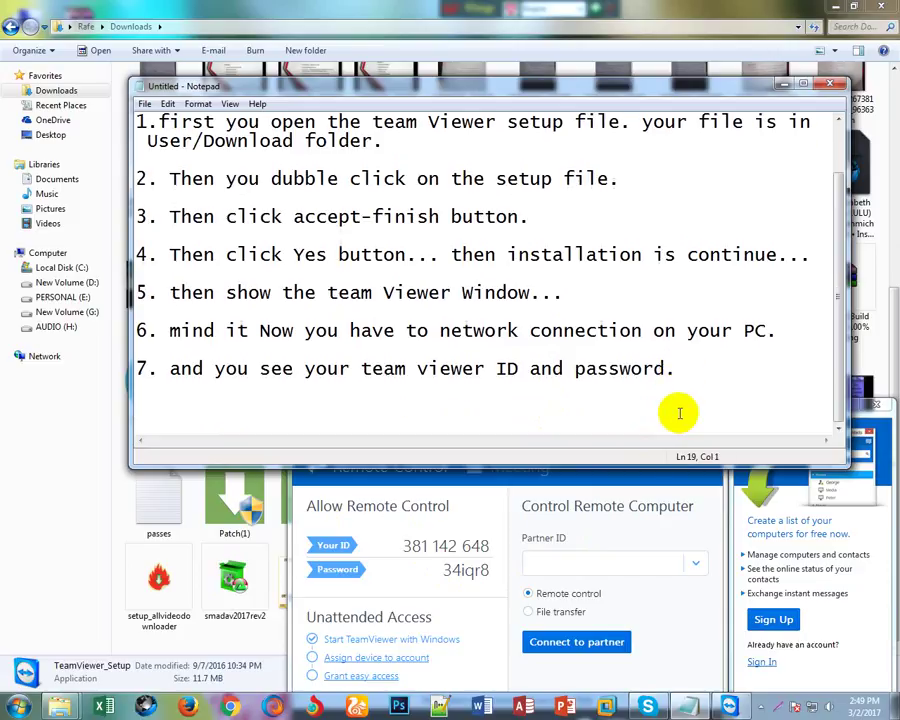
Write step 8, 'you can change your password and it's possible to be customize.', then number 9.
text(8. you can )
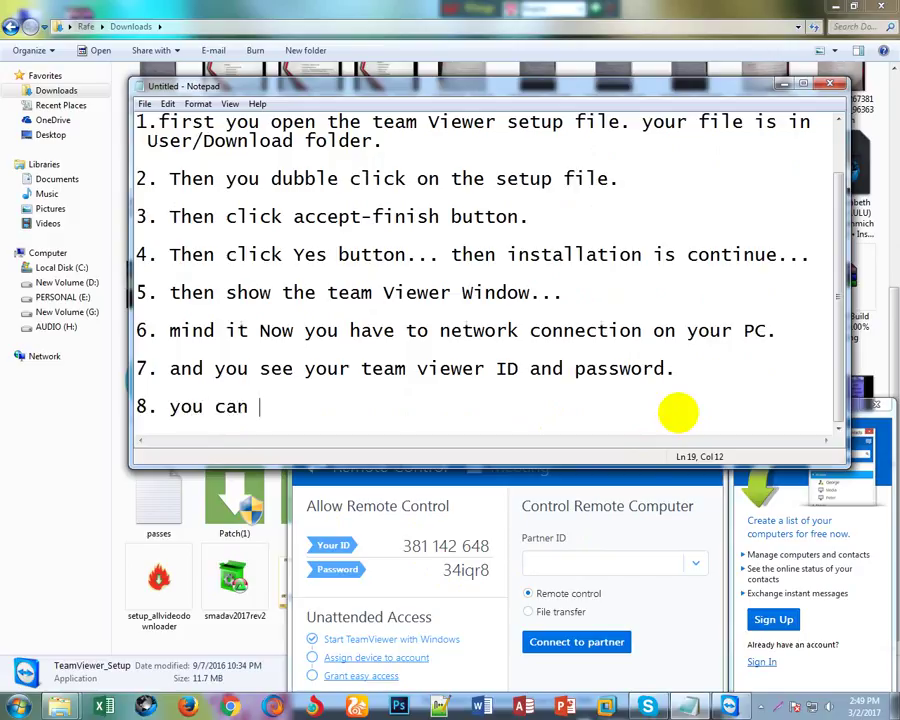
text(change )
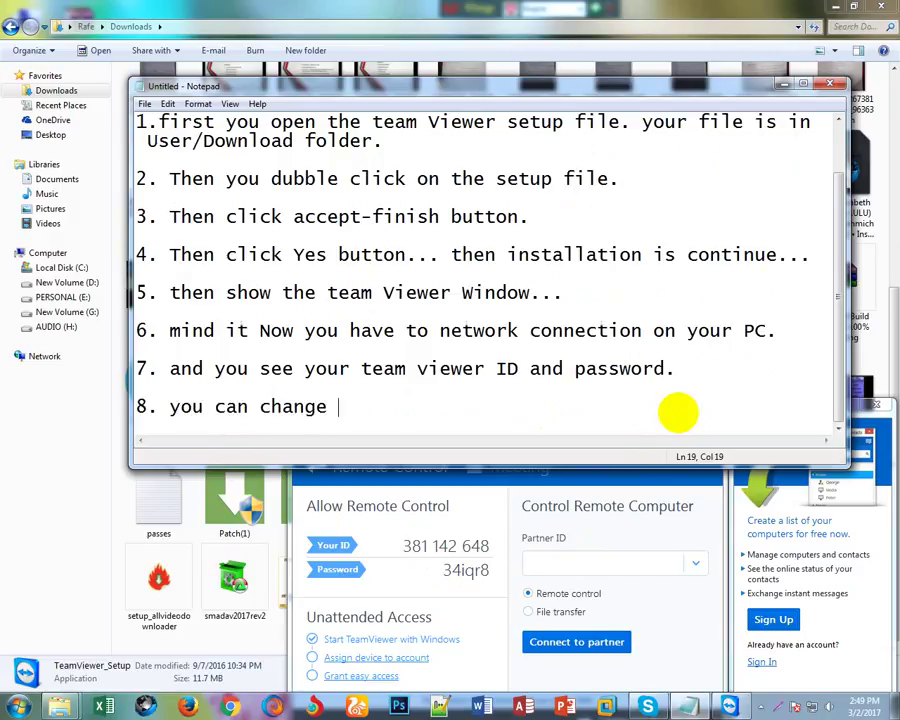
text(your pass)
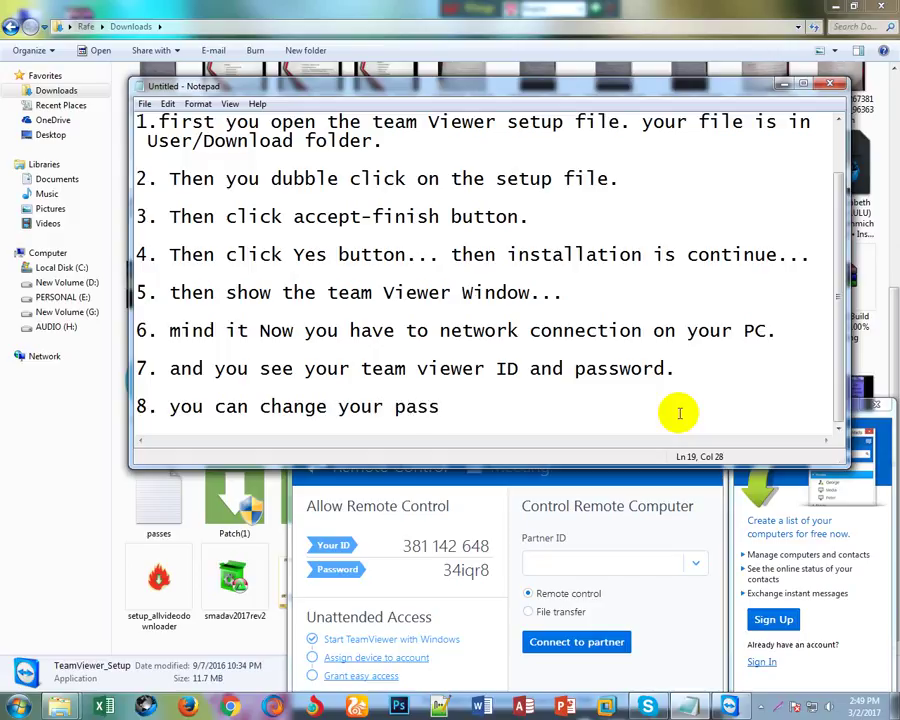
text(word)
text(and its)
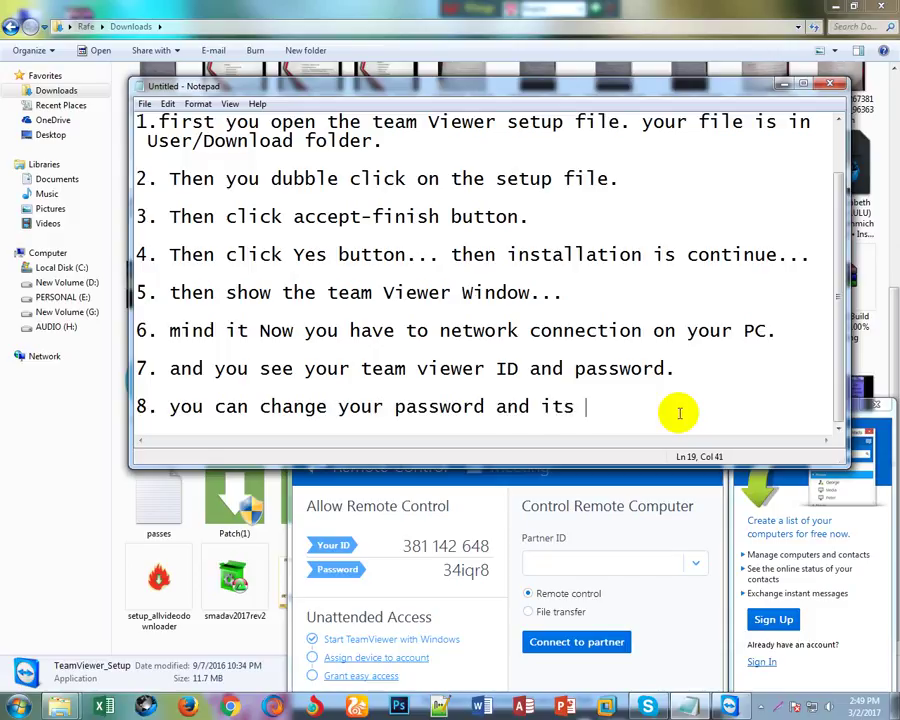
key(Left)
key(Left)
text(')
key(Right)
text(possible )
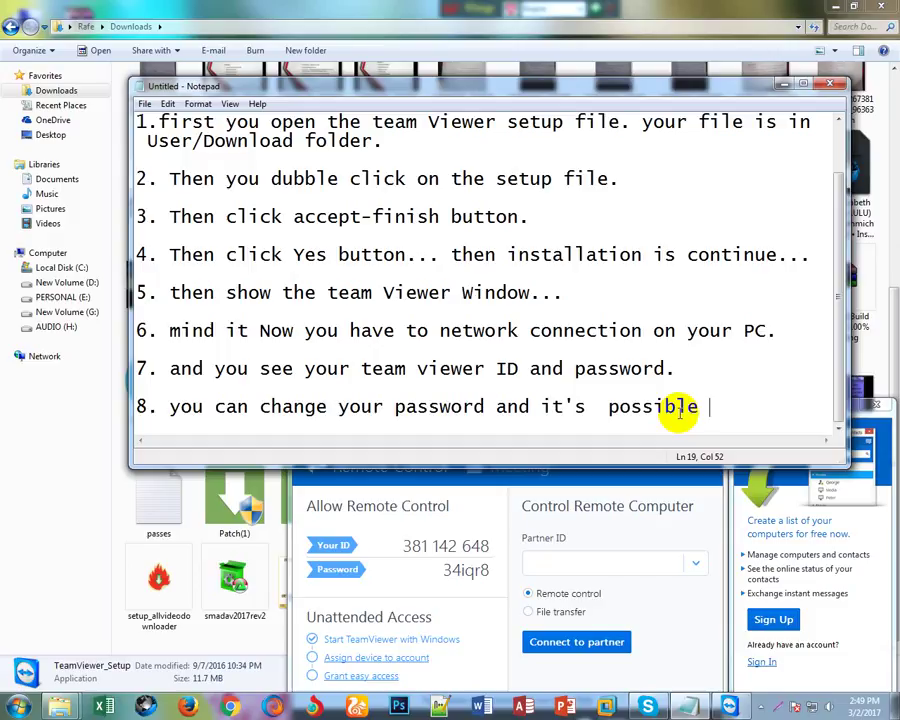
text(to be)
key(Return)
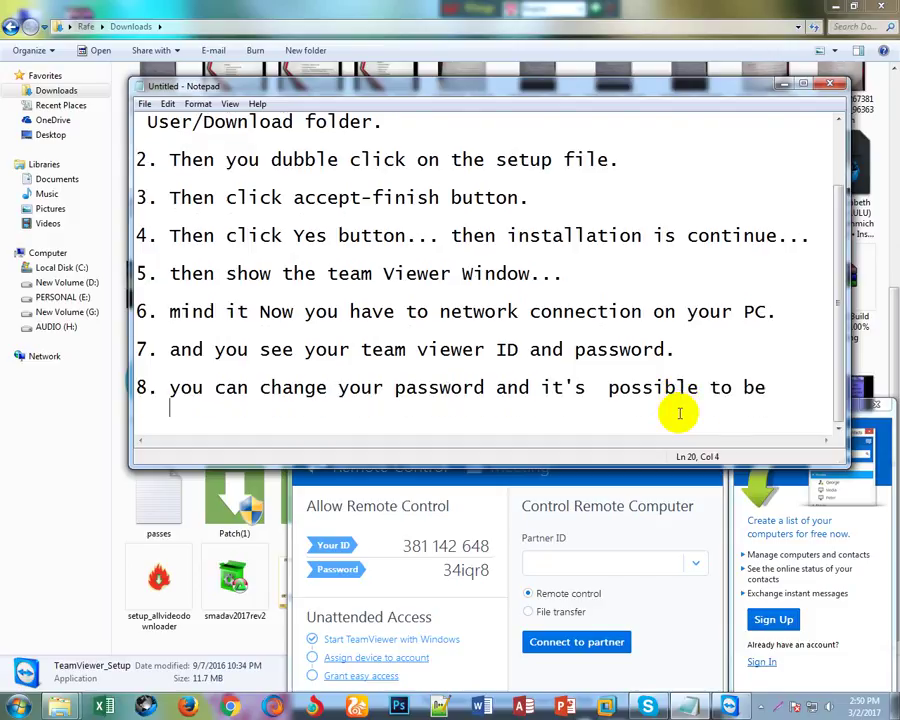
text(customize)
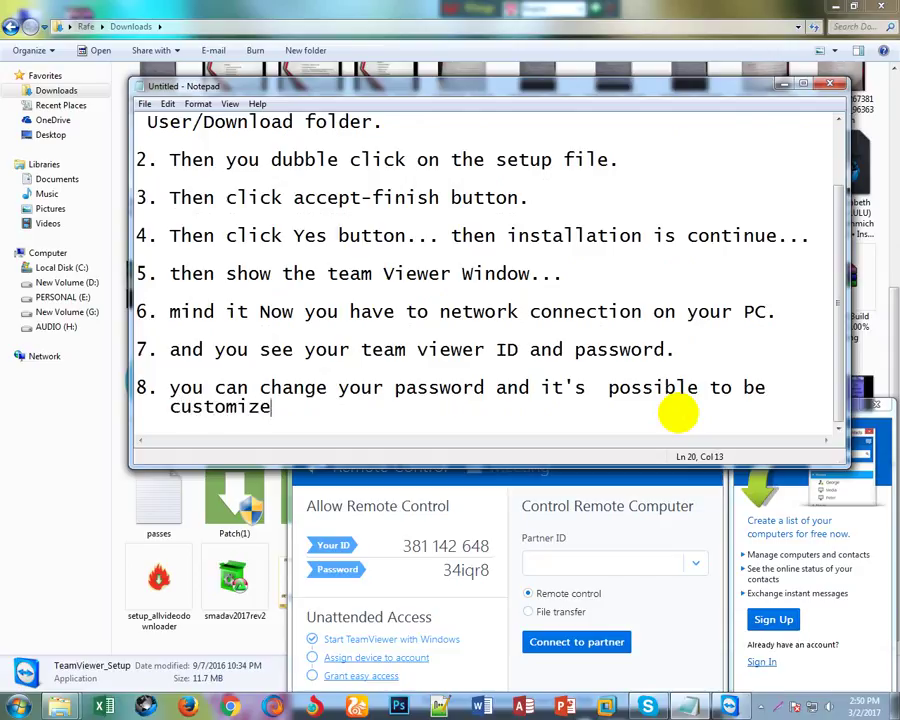
text(.)
key(Return)
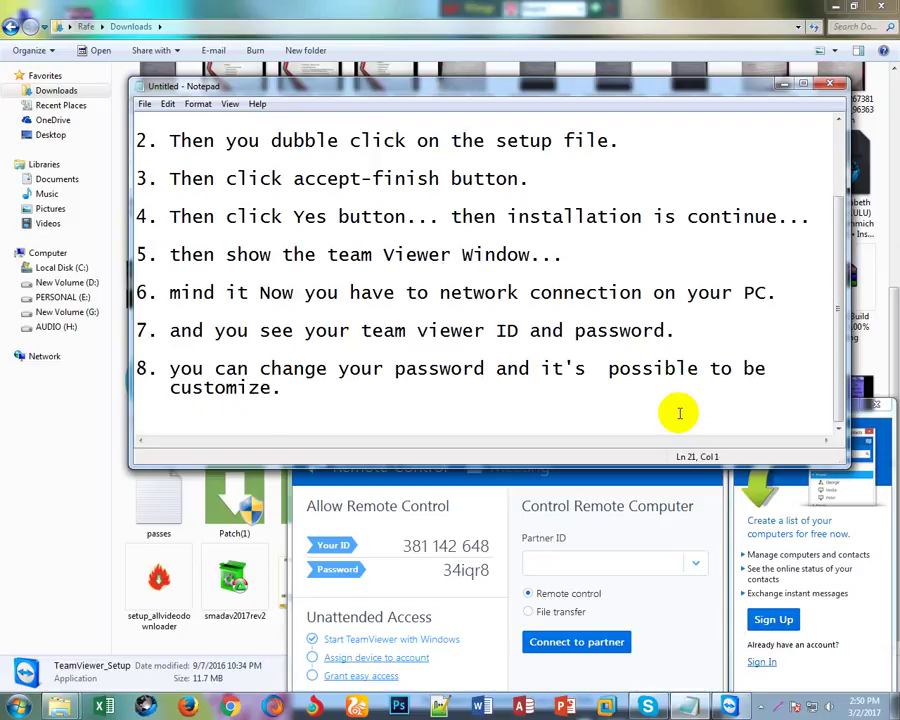
text(9.)
Write step 9: 'for change your password you click the circle button beside the passord.'.
click(425, 571)
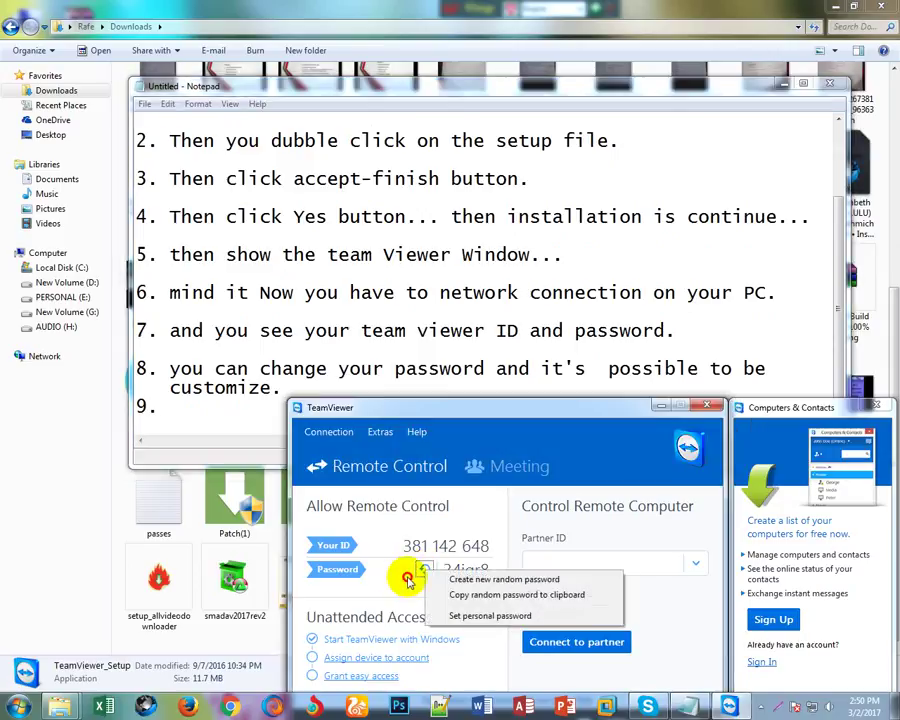
click(422, 570)
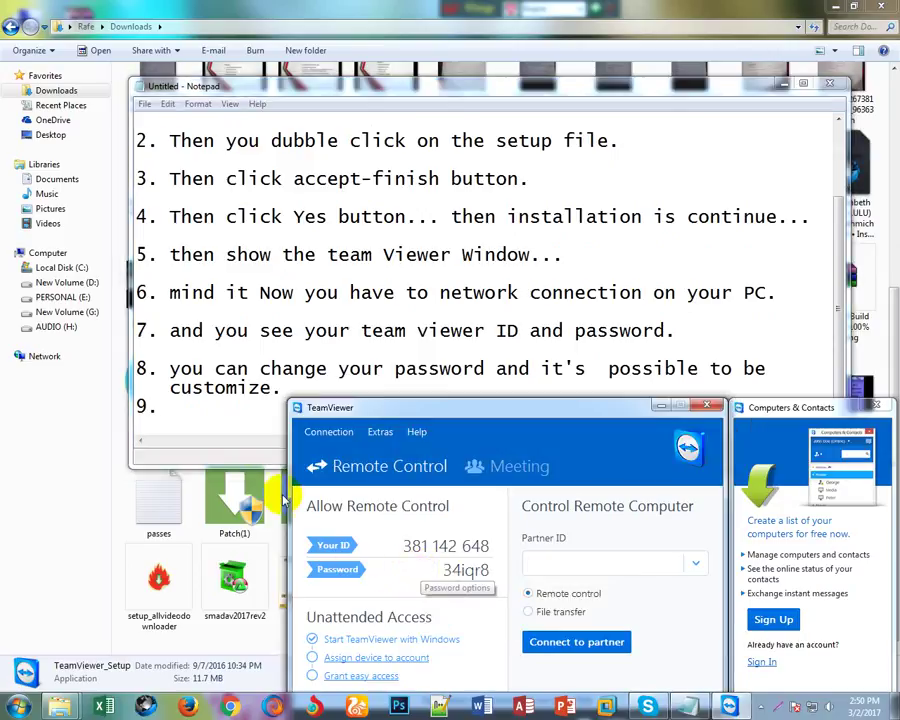
click(166, 409)
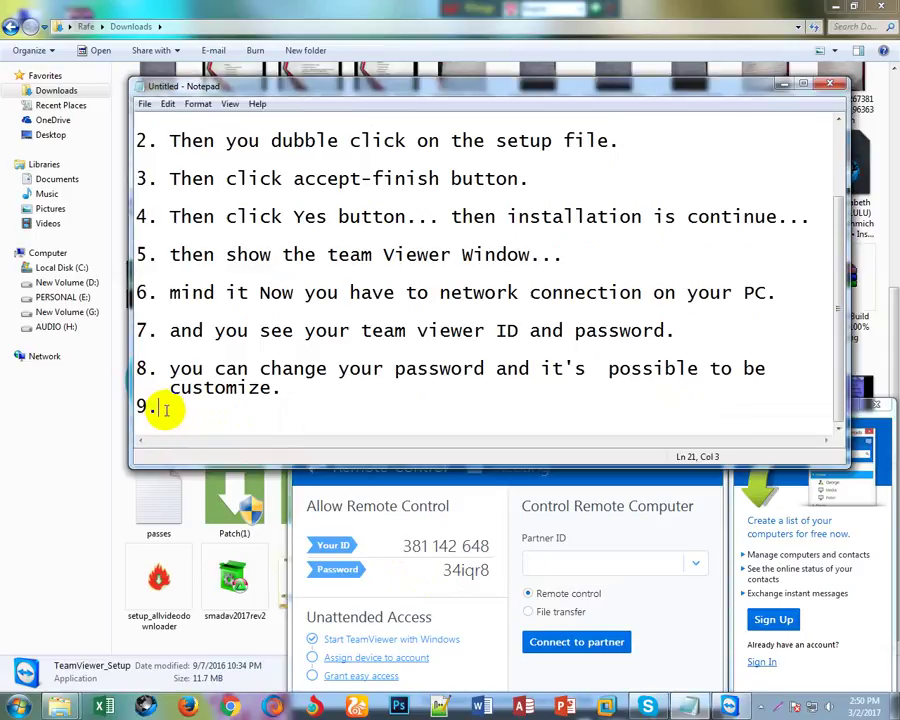
text(for change )
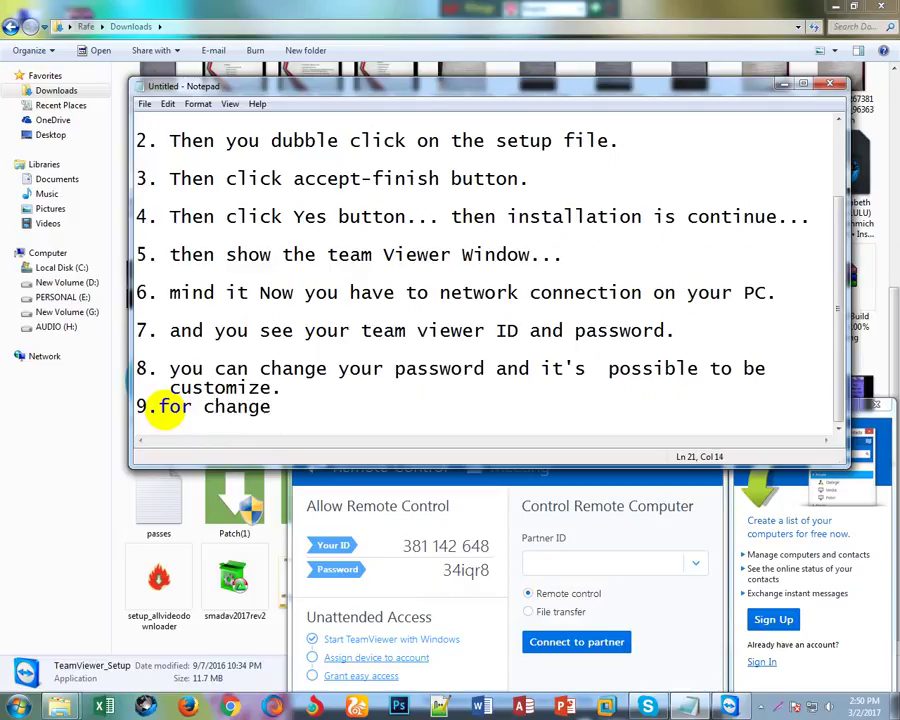
text(your passwo)
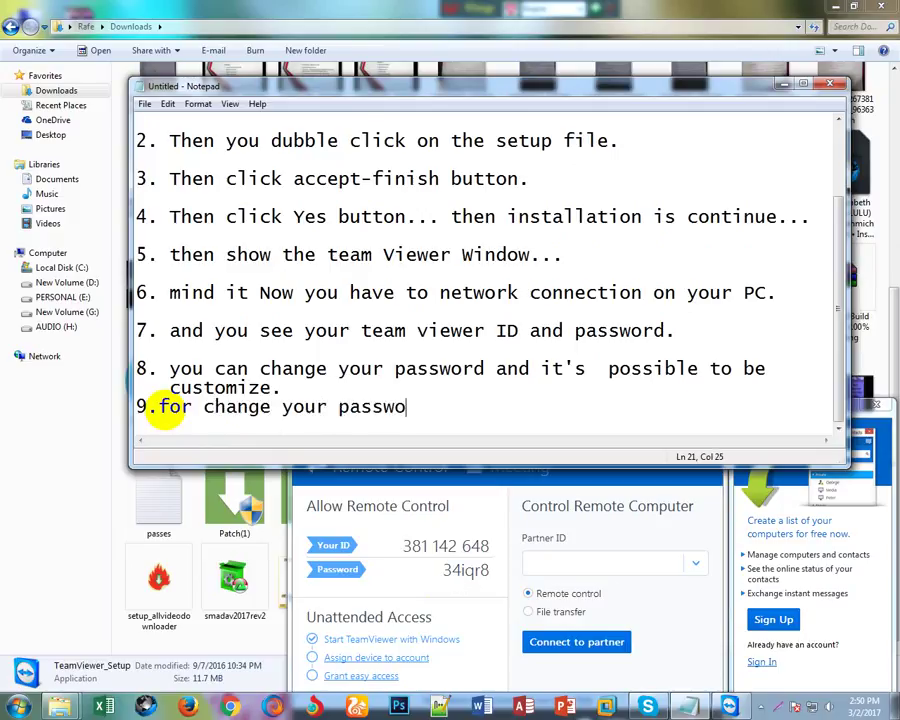
text(rd you clock)
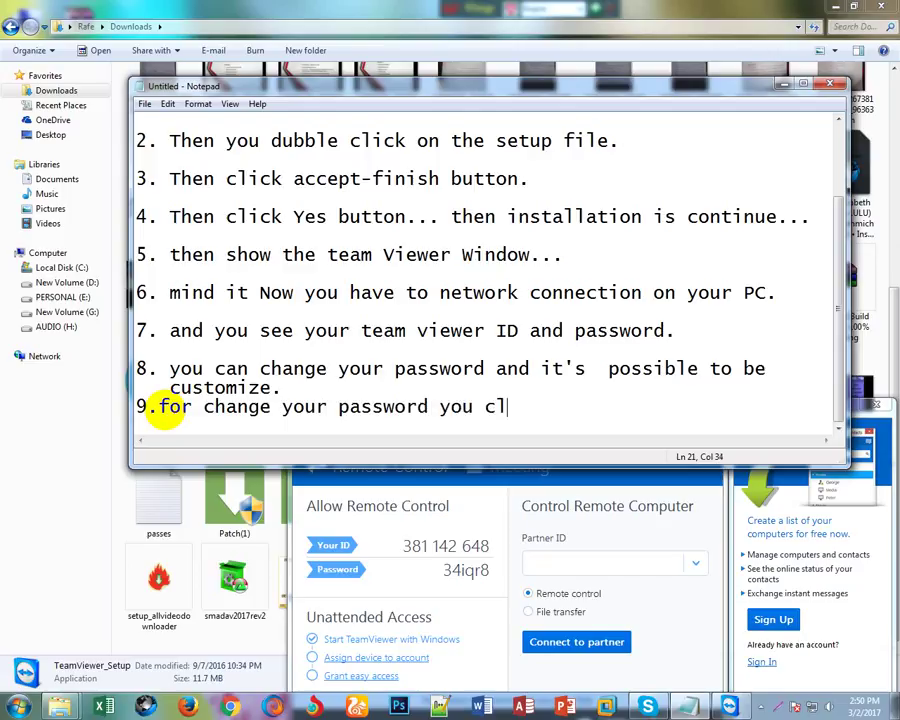
key(BackSpace)
key(BackSpace)
key(BackSpace)
text(ick the )
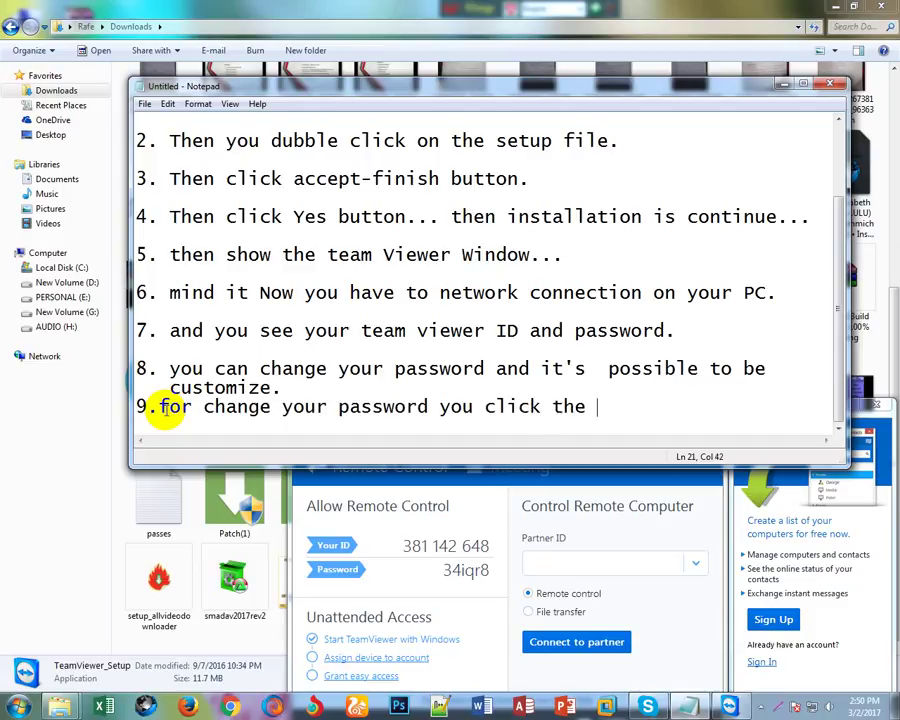
text(circle button)
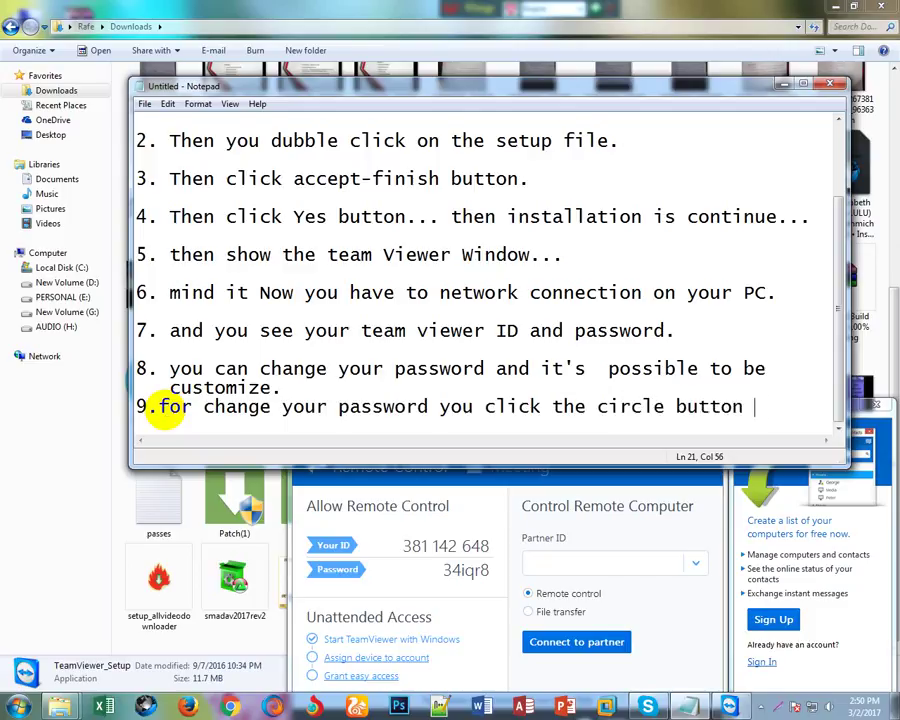
text( beside t)
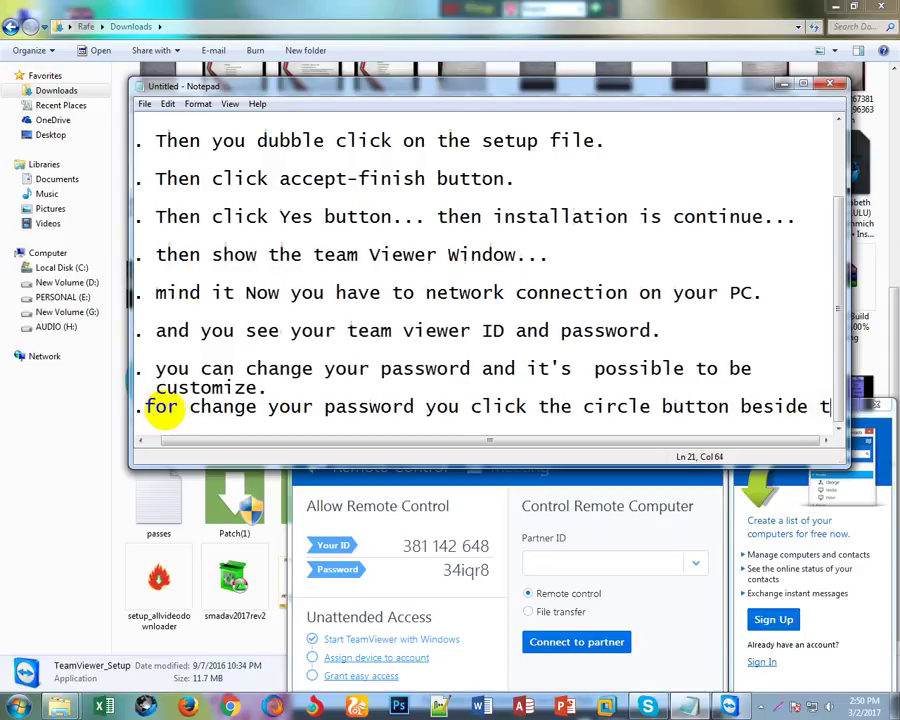
text(h)
key(BackSpace)
key(BackSpace)
key(BackSpace)
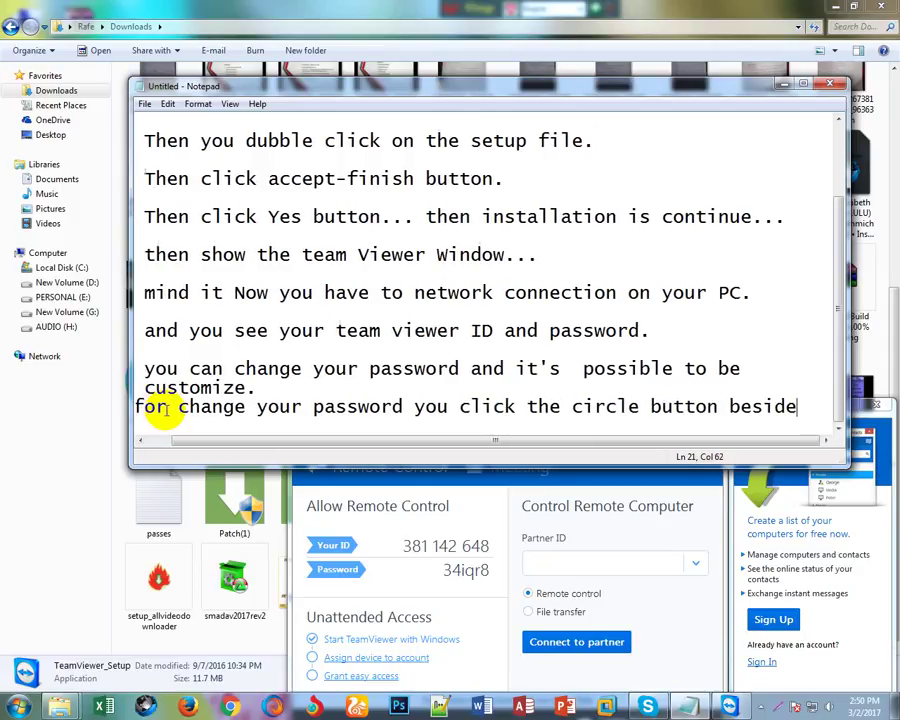
key(Return)
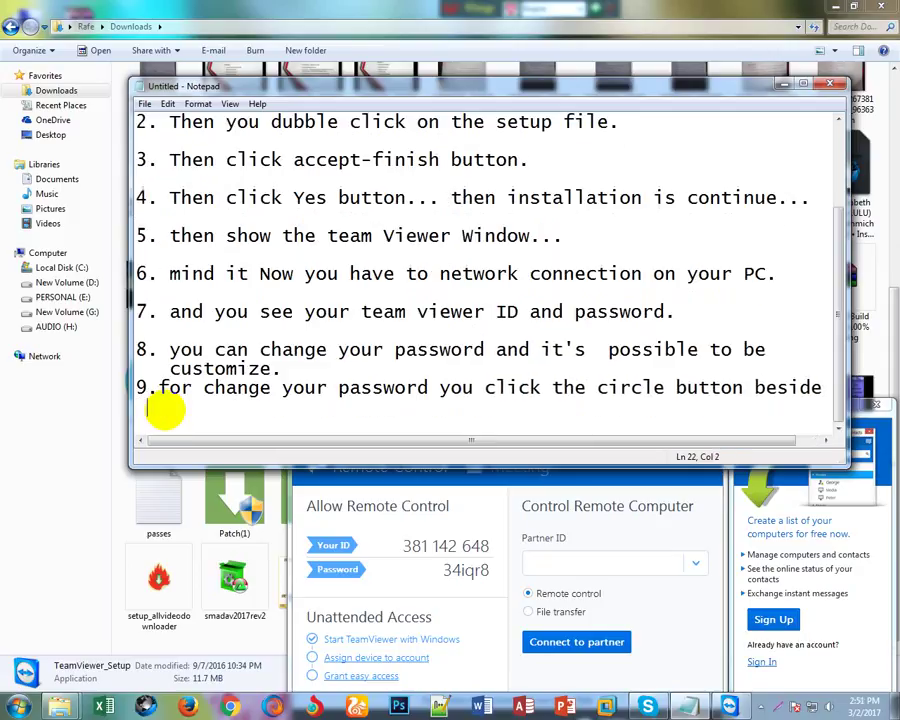
text(the )
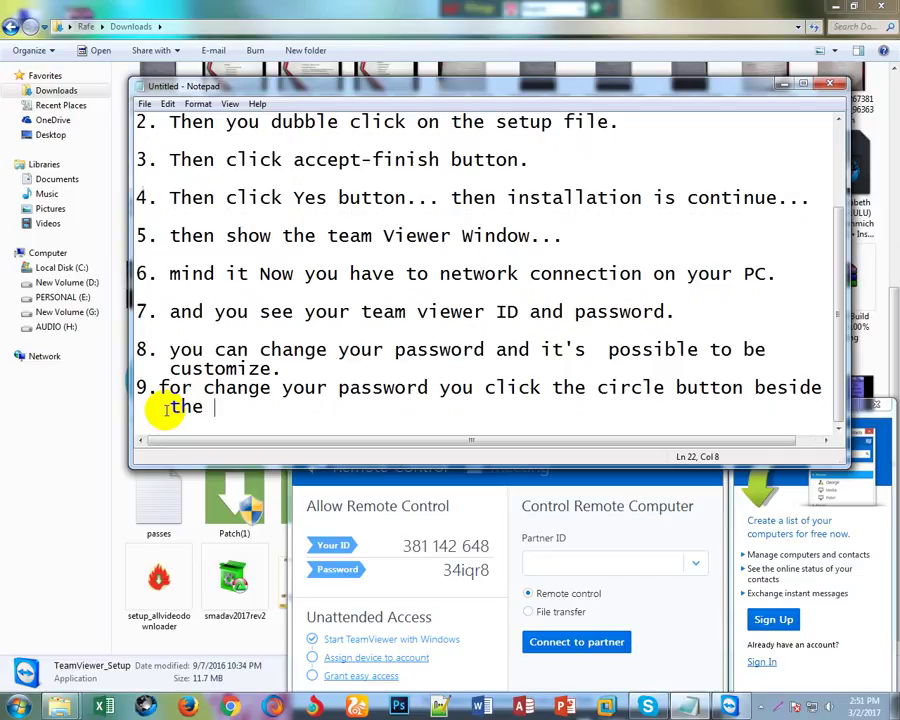
text(passo)
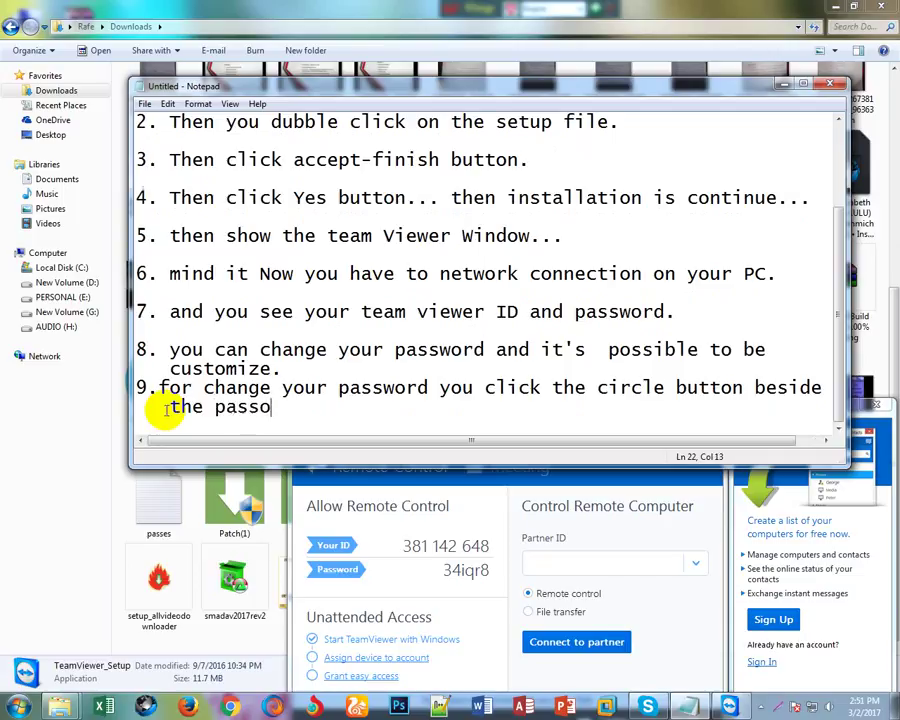
text(rd.)
Recheck TeamViewer's password options, then start a new line after step 9.
click(425, 570)
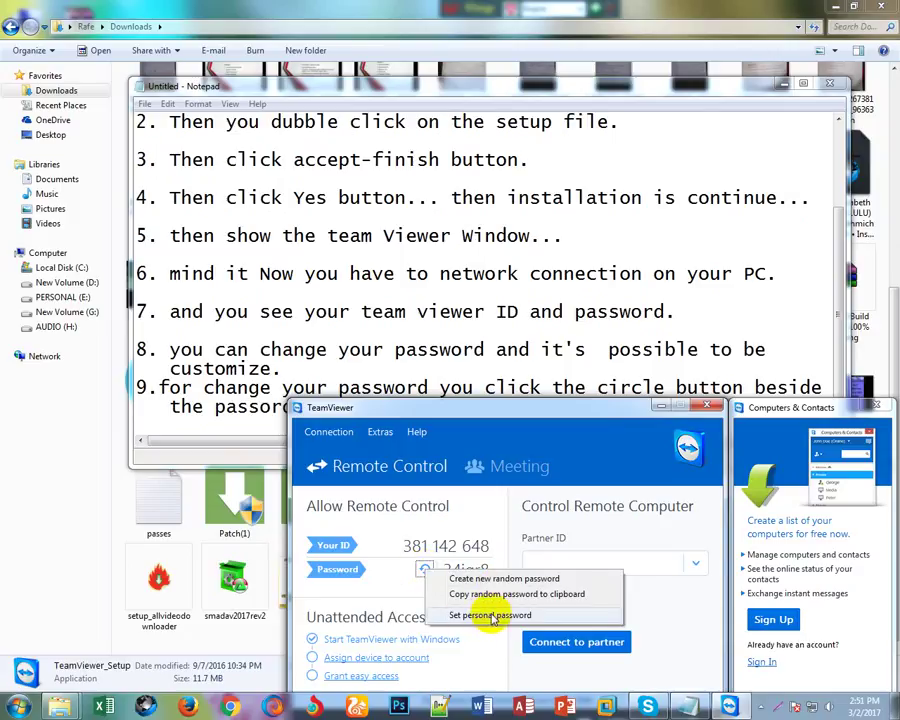
click(250, 410)
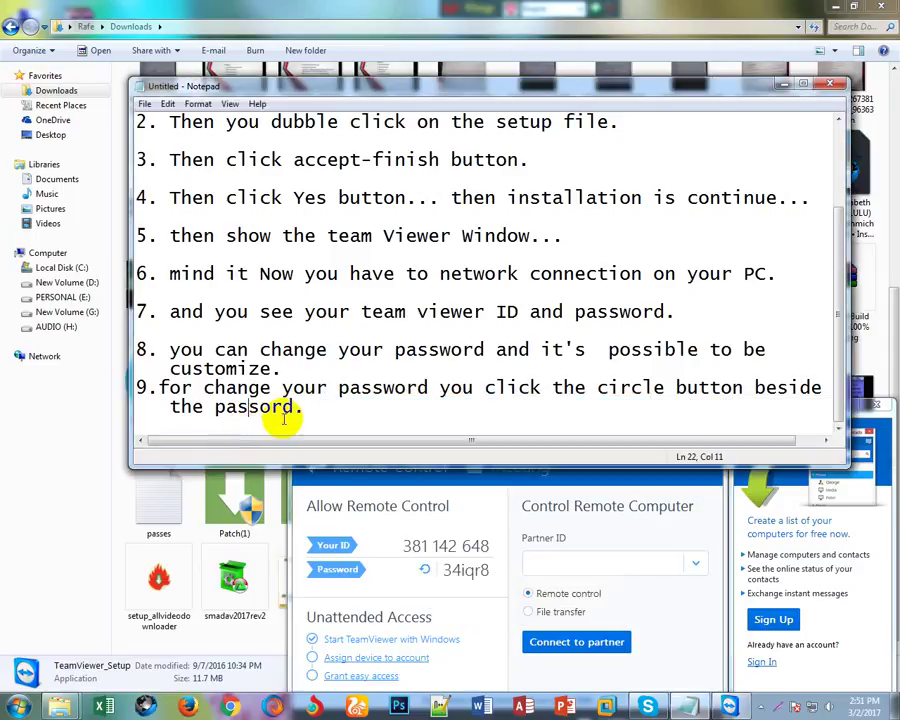
click(144, 417)
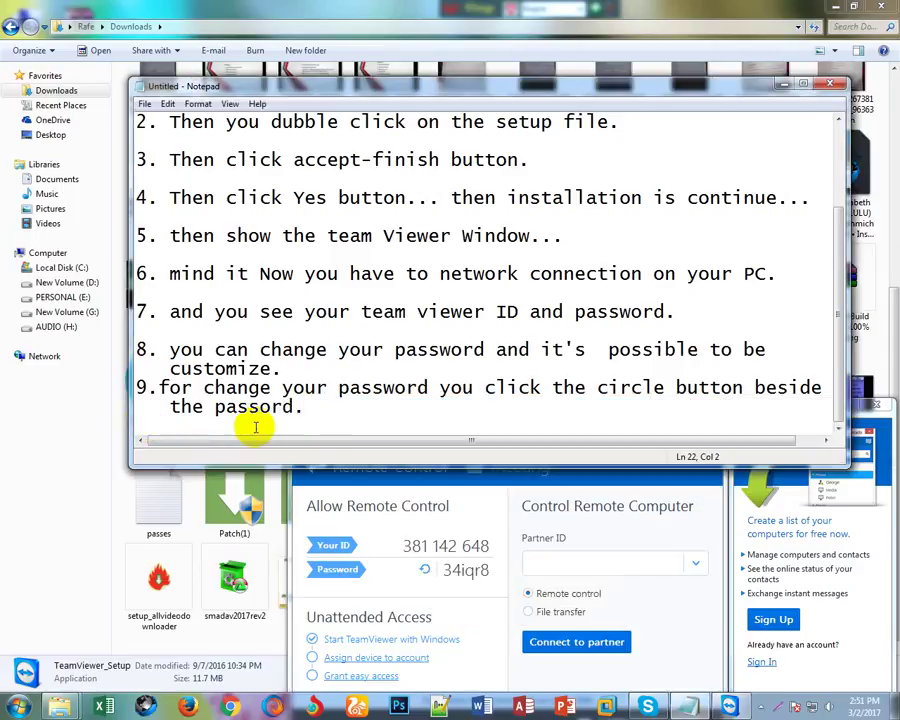
click(305, 410)
key(Return)
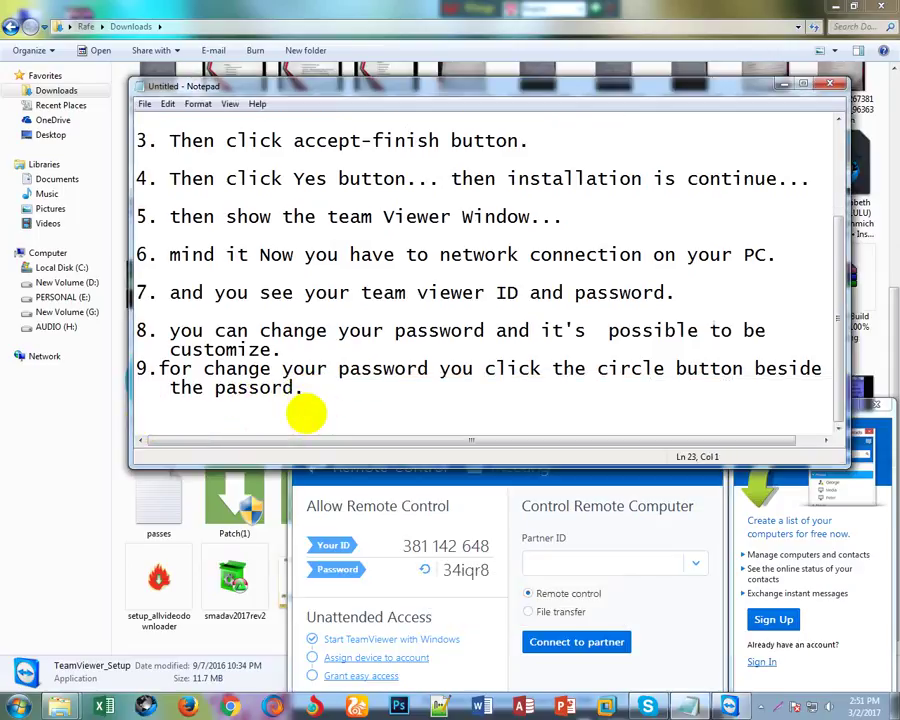
Type step 10 as '10. then click set personal password' after a blank line.
key(Return)
text(10.)
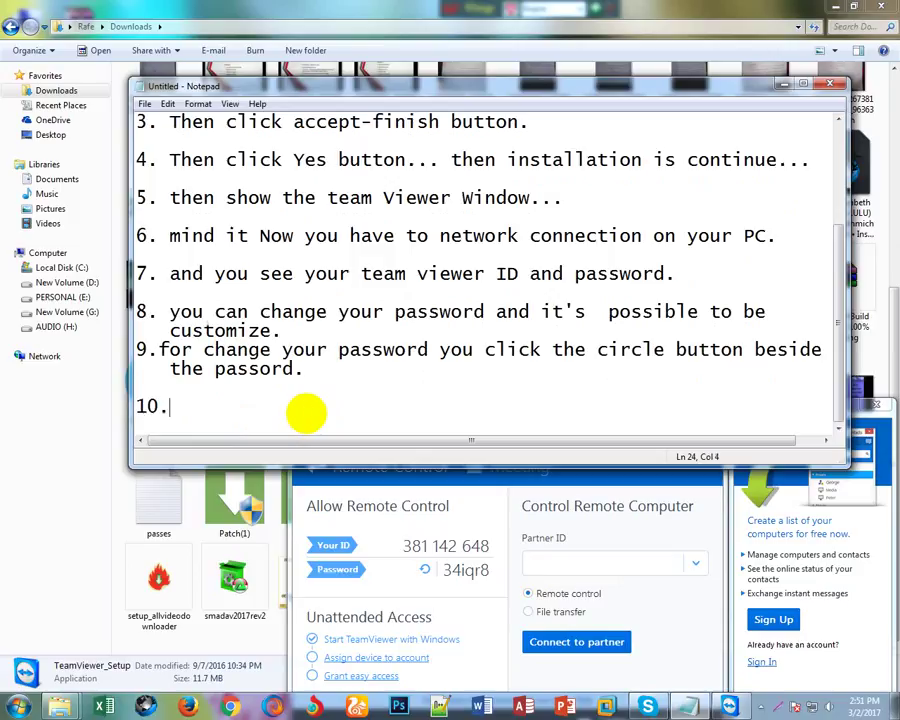
text( then clo)
key(BackSpace)
text(i)
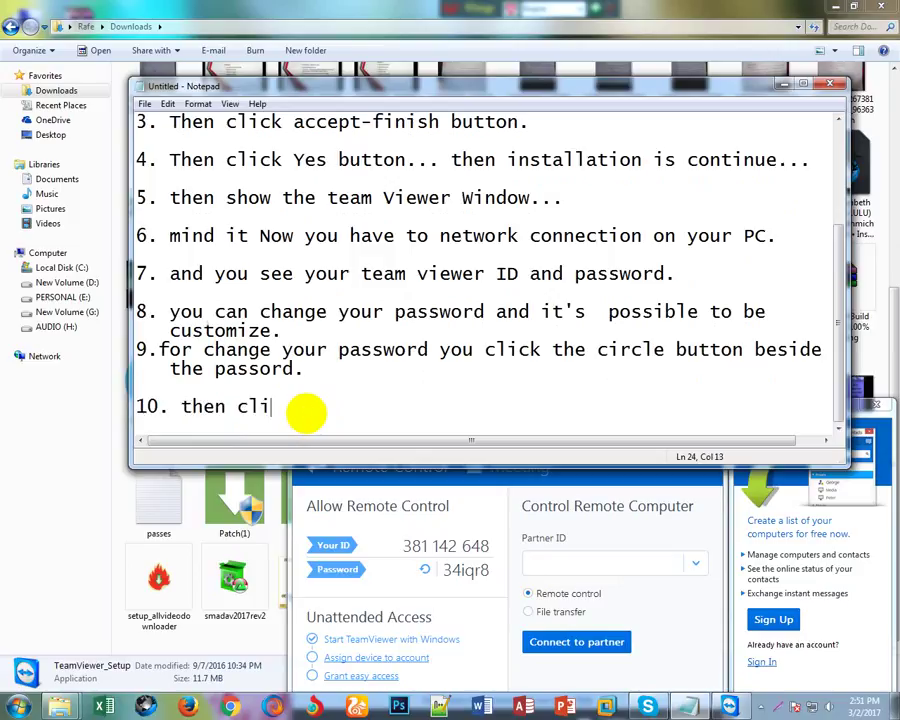
text(ck set perso)
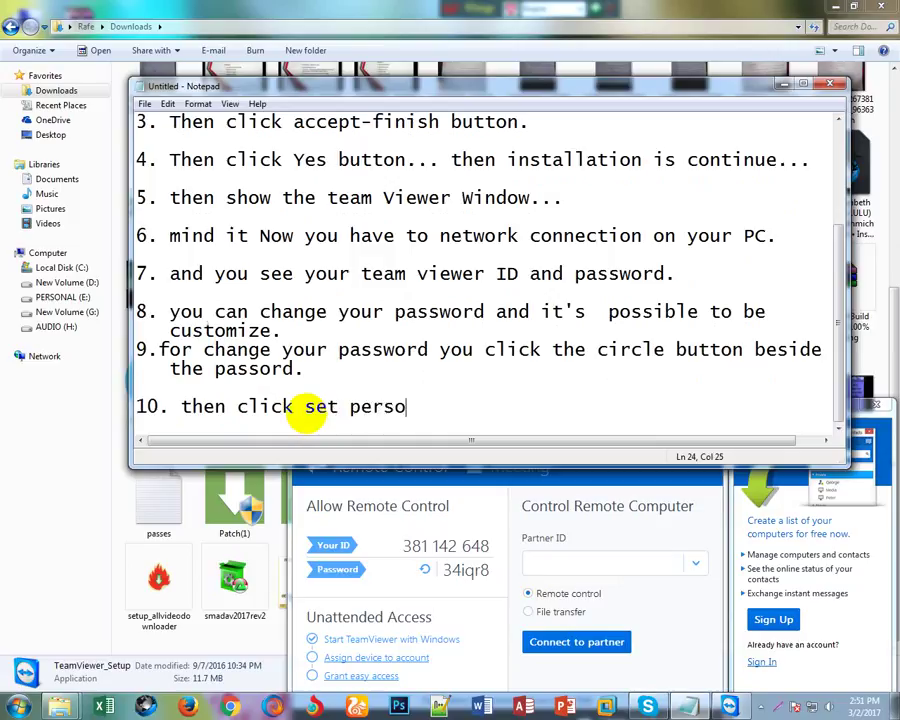
text(nal pass)
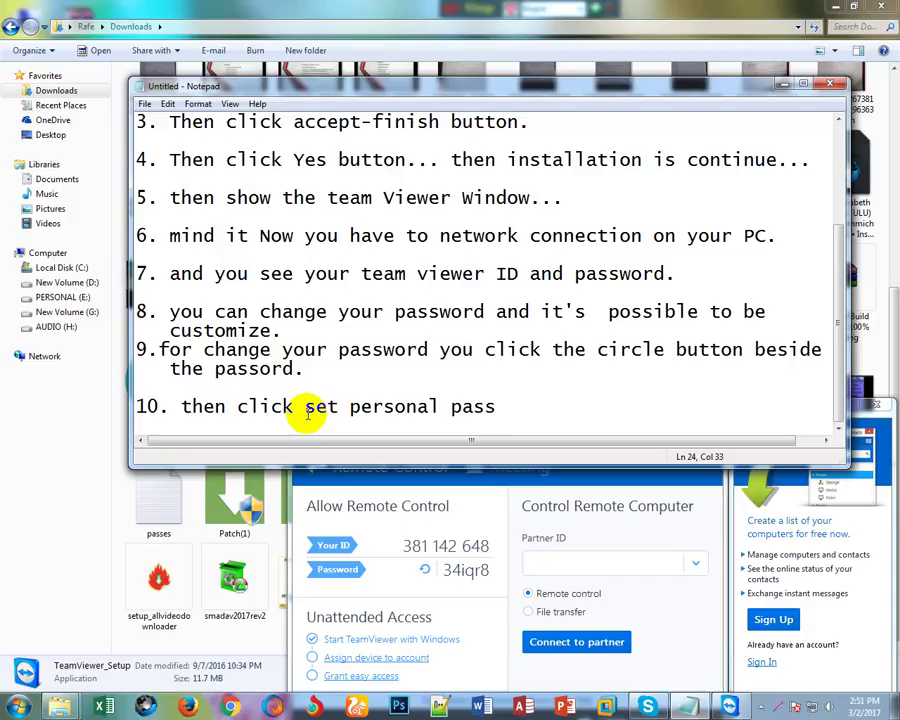
text(word.)
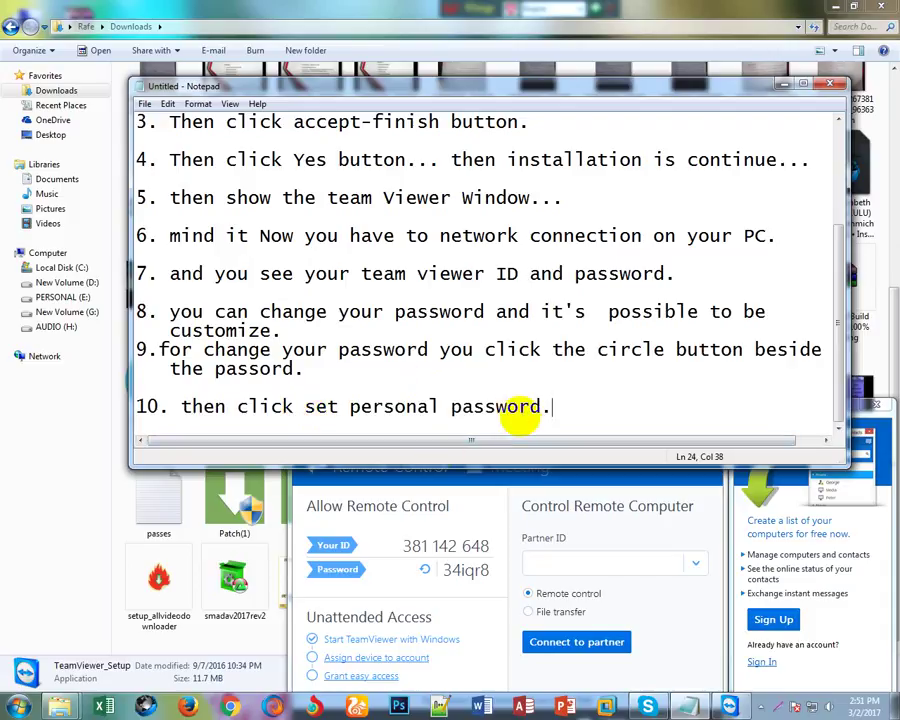
Open TeamViewer's Set personal password security options from the password menu.
click(424, 569)
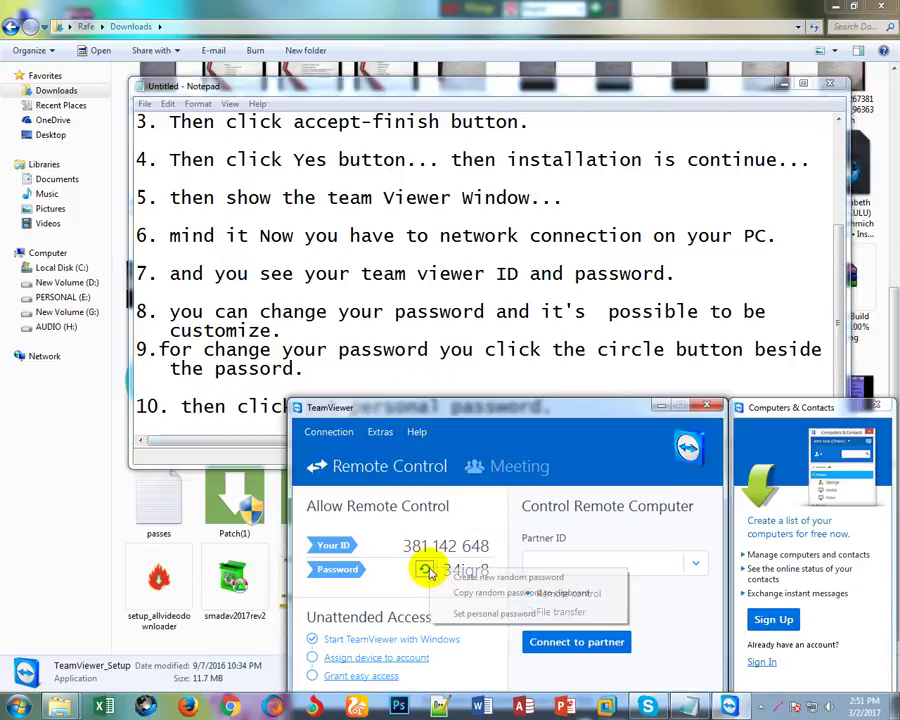
click(476, 613)
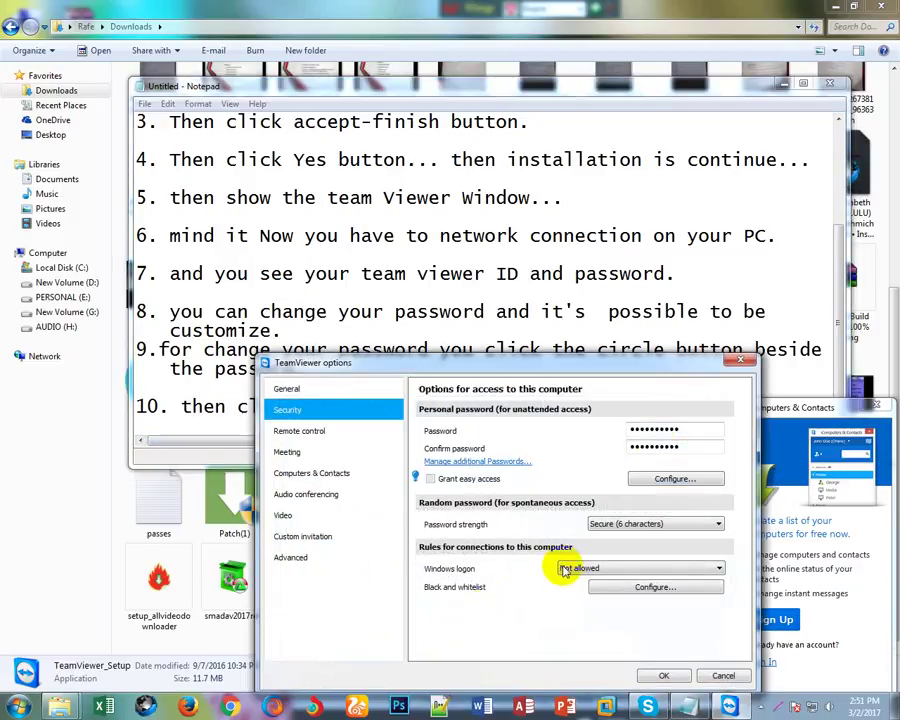
drag(583, 368, 626, 424)
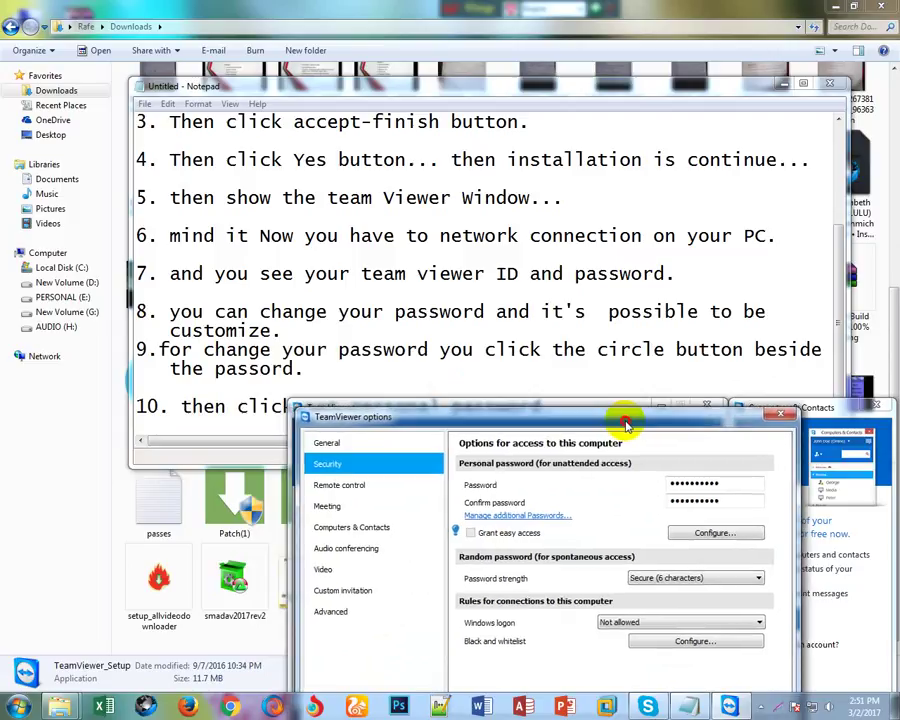
Begin step 11 in Notepad after a blank line: '11. then you see a new window... then you ta'.
drag(460, 89, 409, 37)
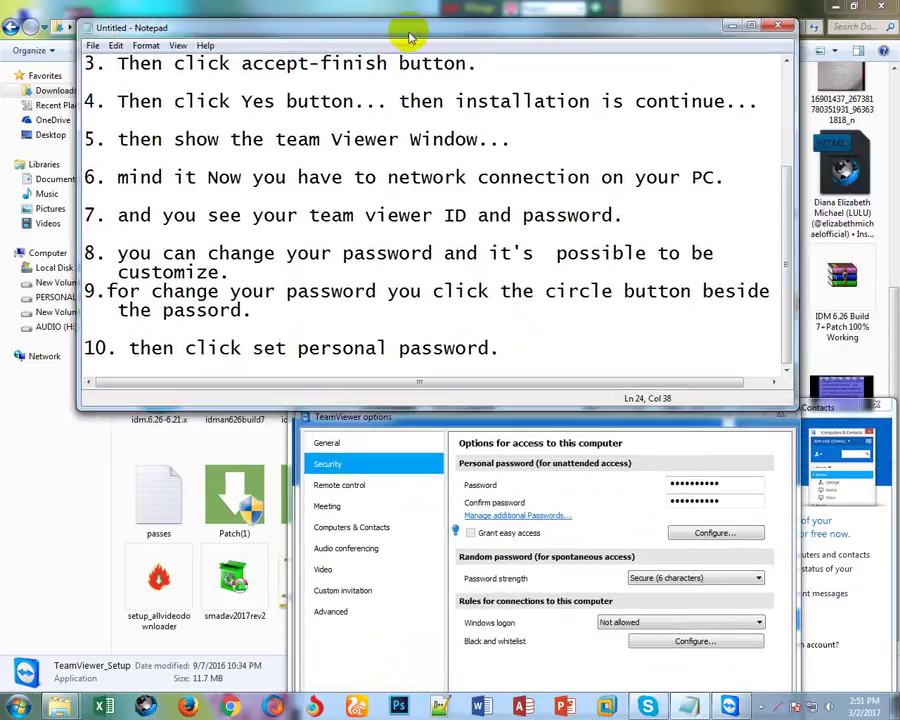
drag(533, 416, 527, 410)
click(498, 346)
key(Return)
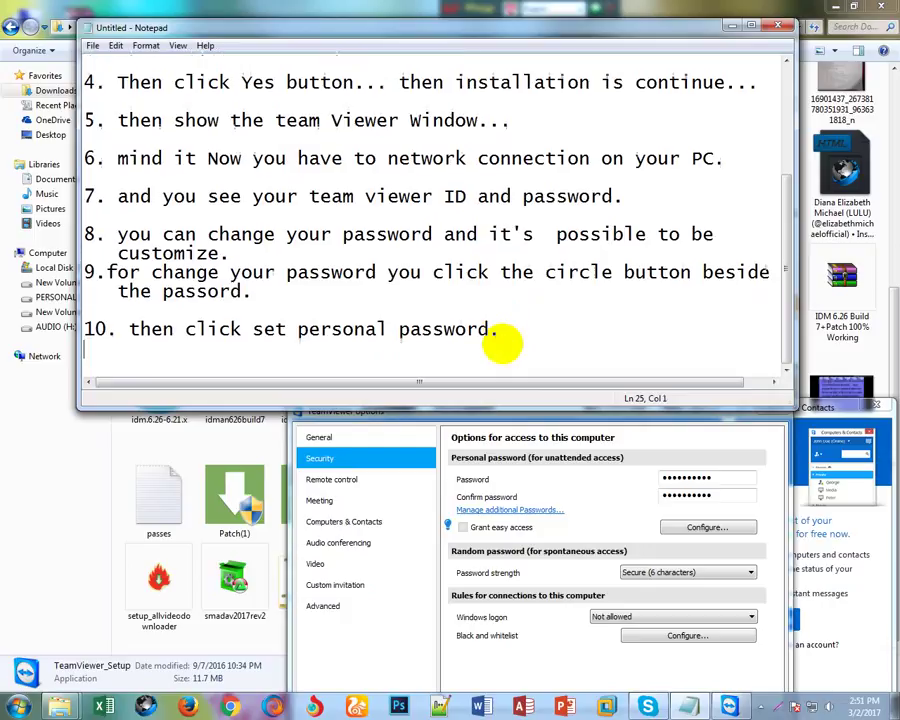
key(Return)
text(1)
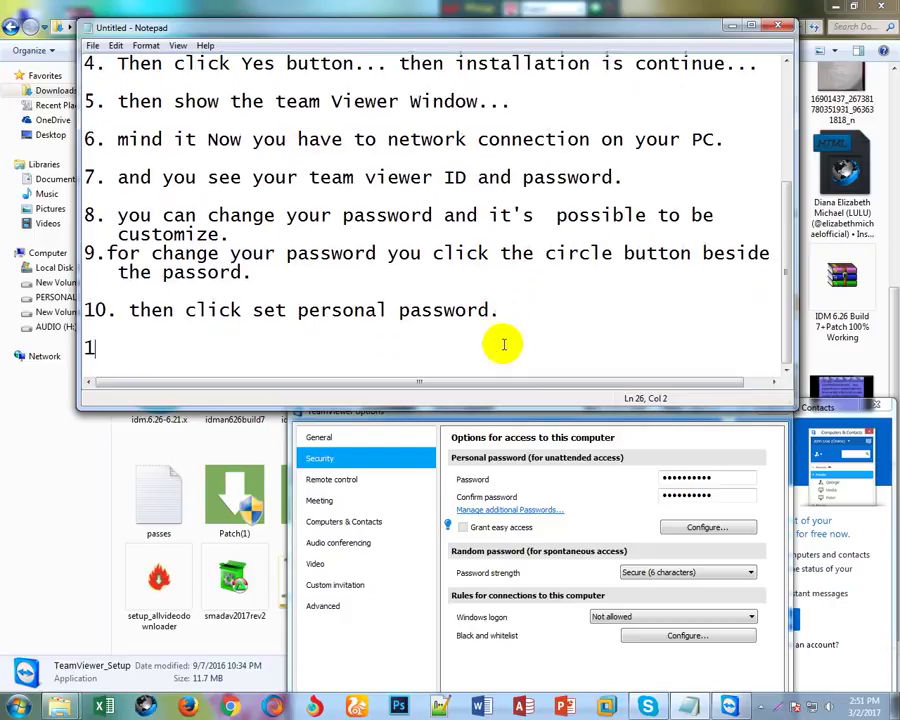
text(1. the)
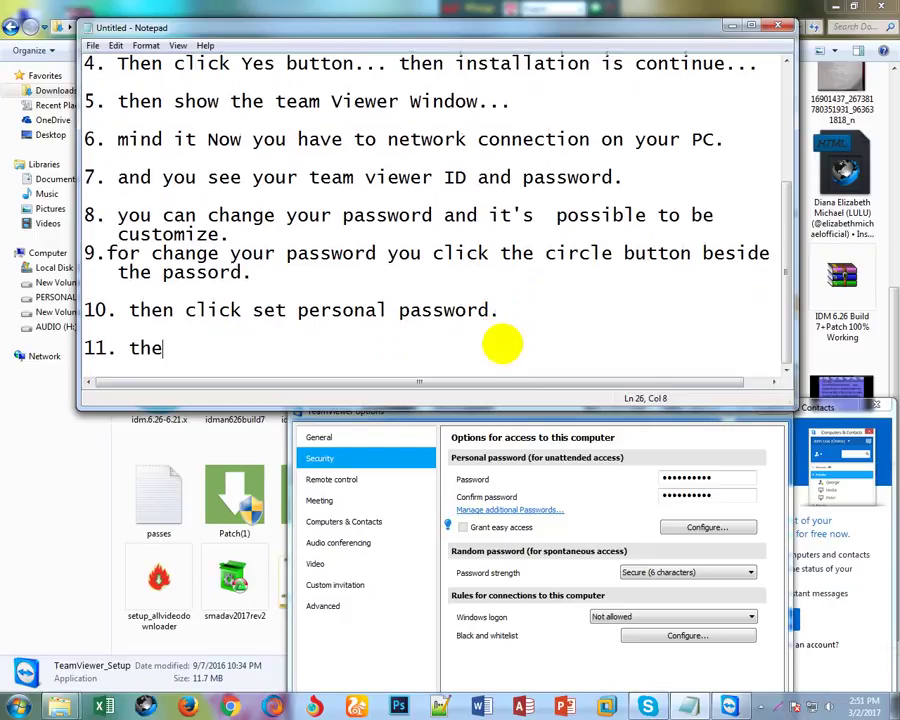
text(n you see a n)
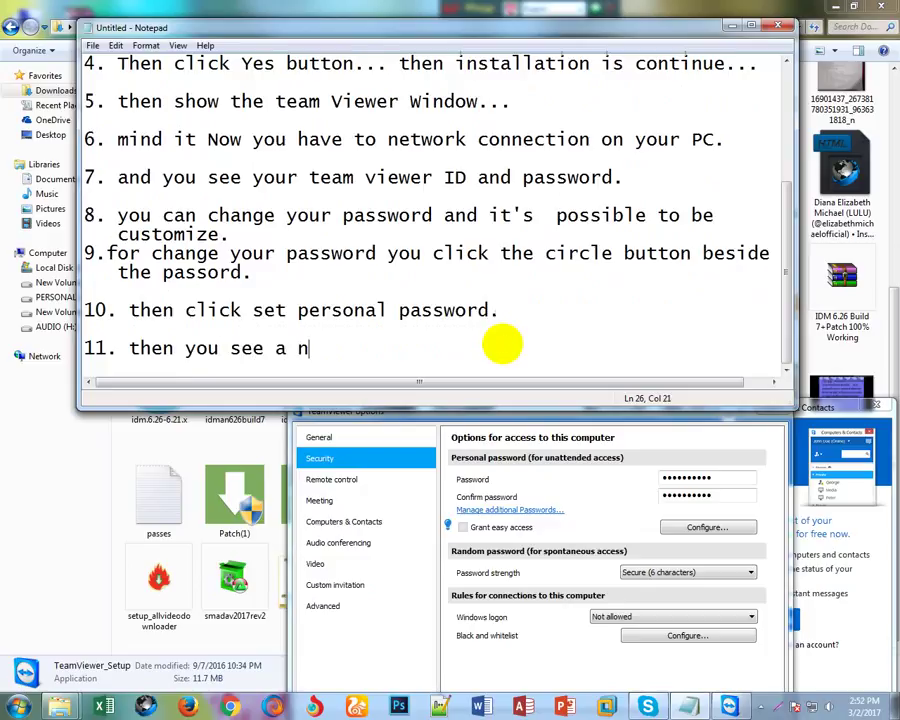
text(ew window)
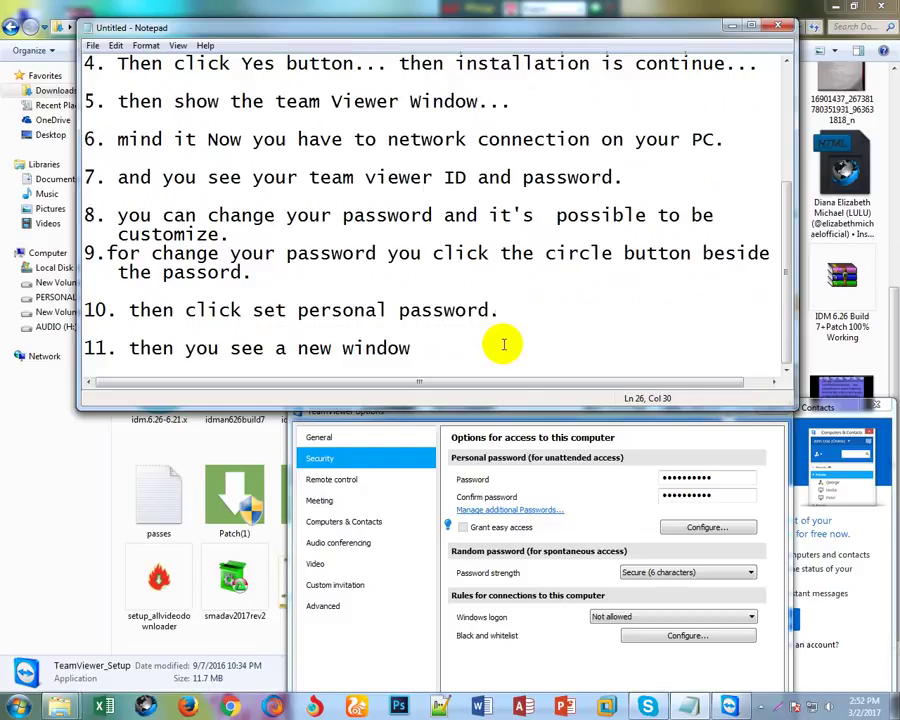
text(... then you ta)
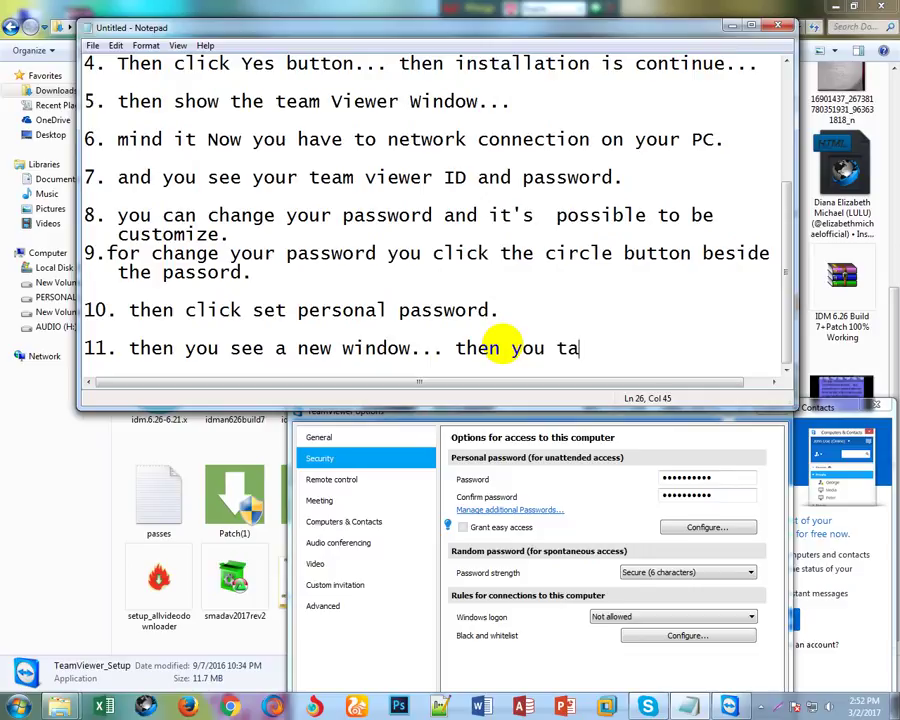
Complete step 11 with 'type your personal' and 'password and retype this password.' on the next line.
key(BackSpace)
text(ype your )
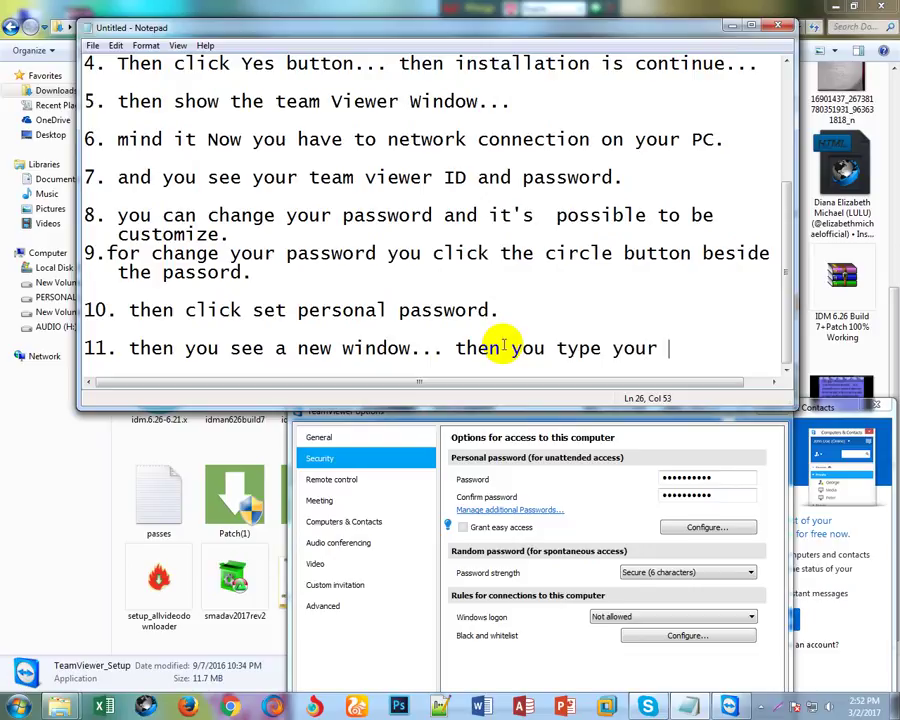
text(personal)
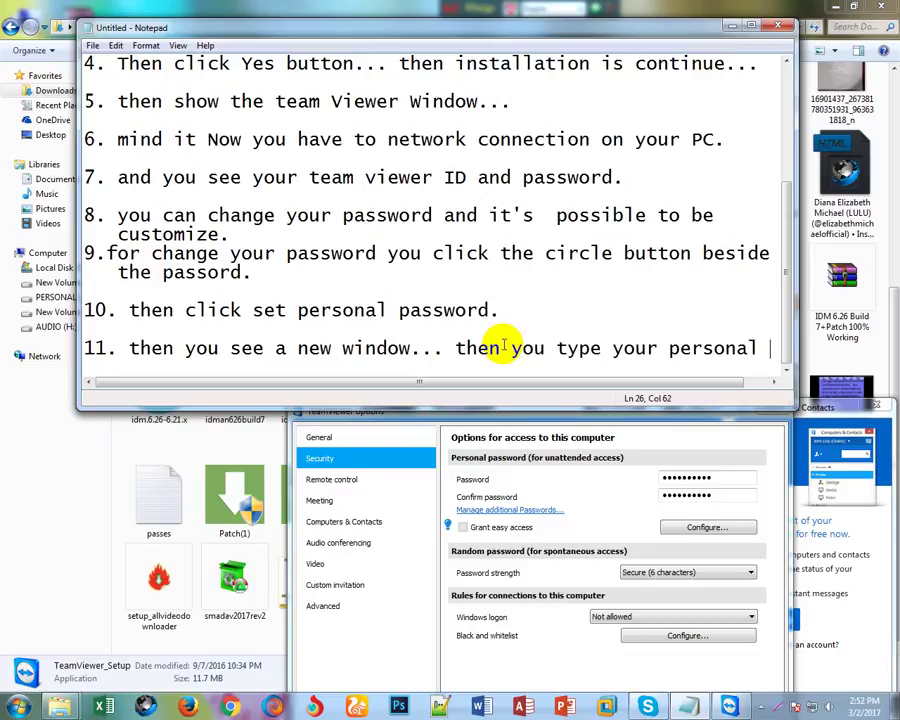
key(Return)
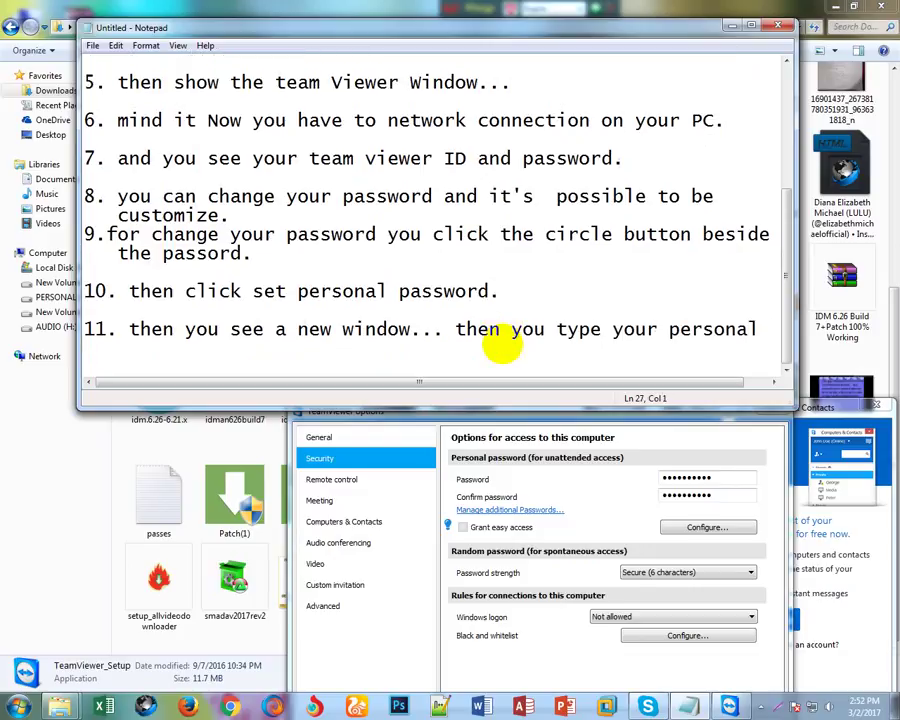
text(passwor)
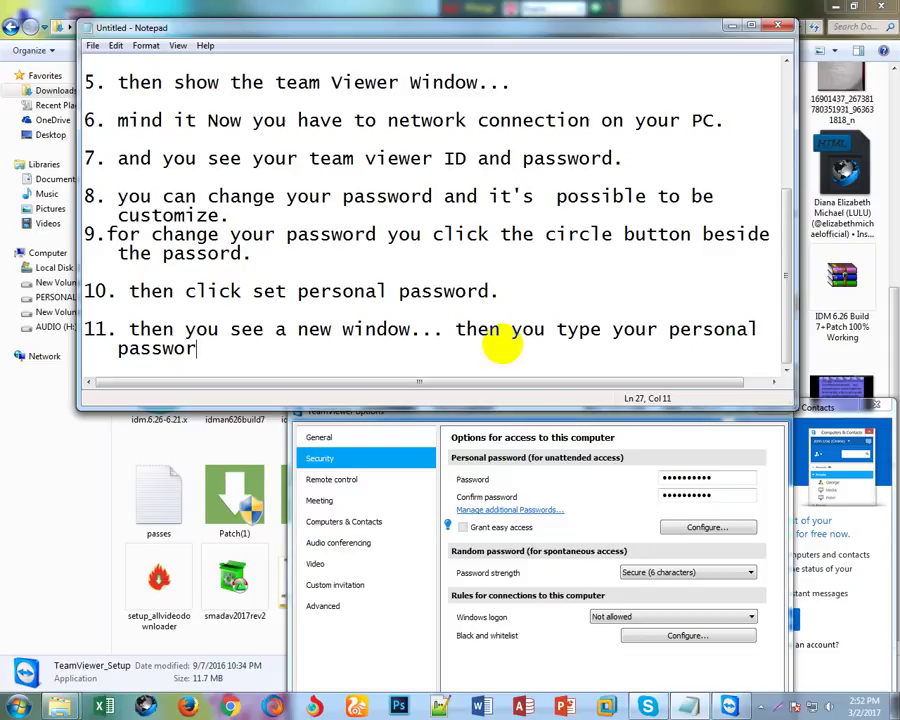
text(d and )
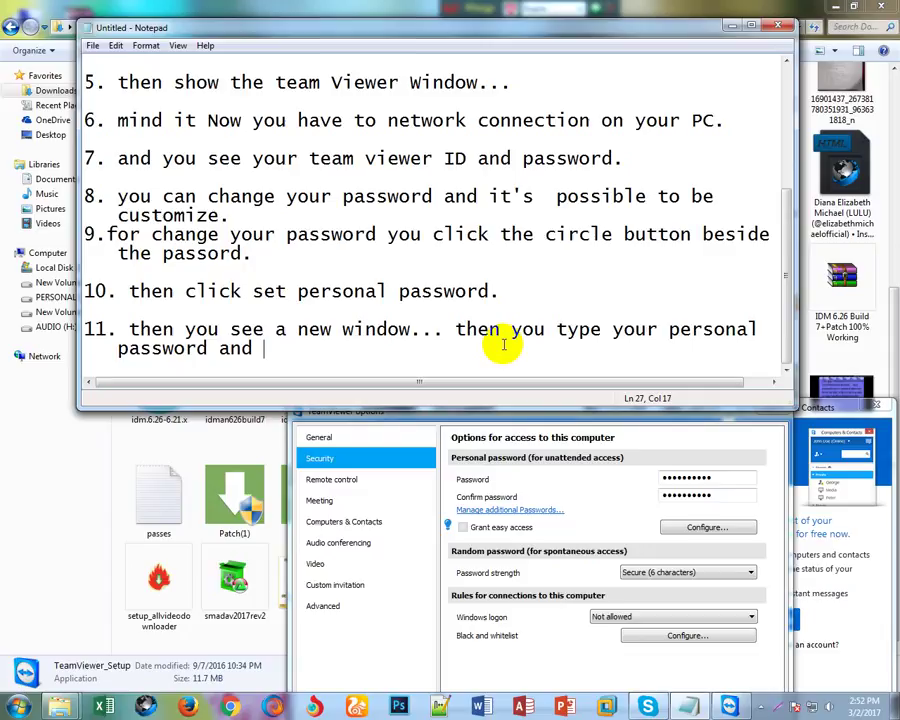
text(retype)
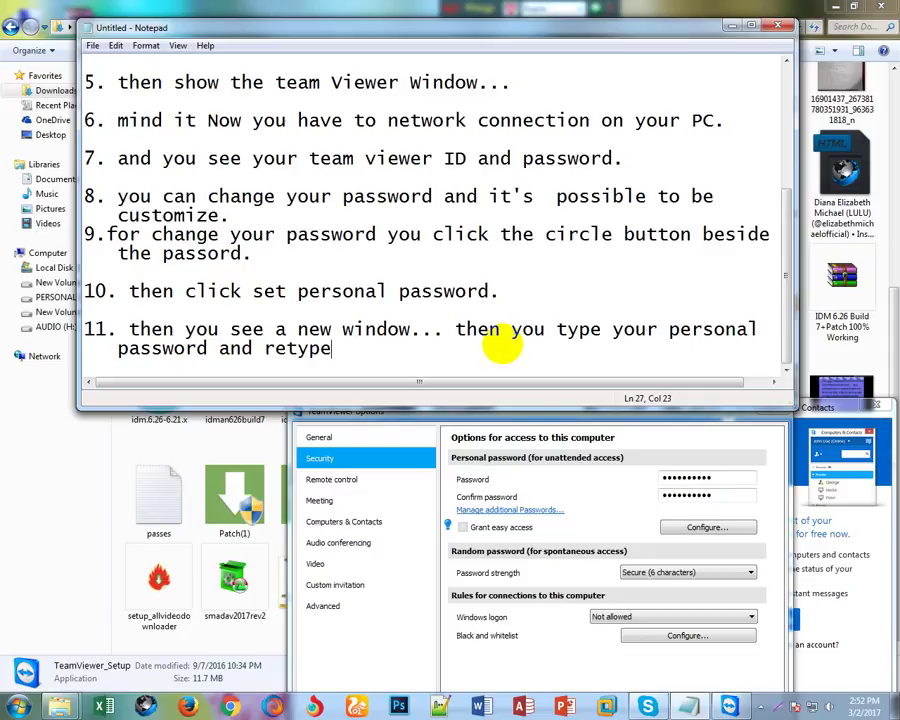
text( this passw)
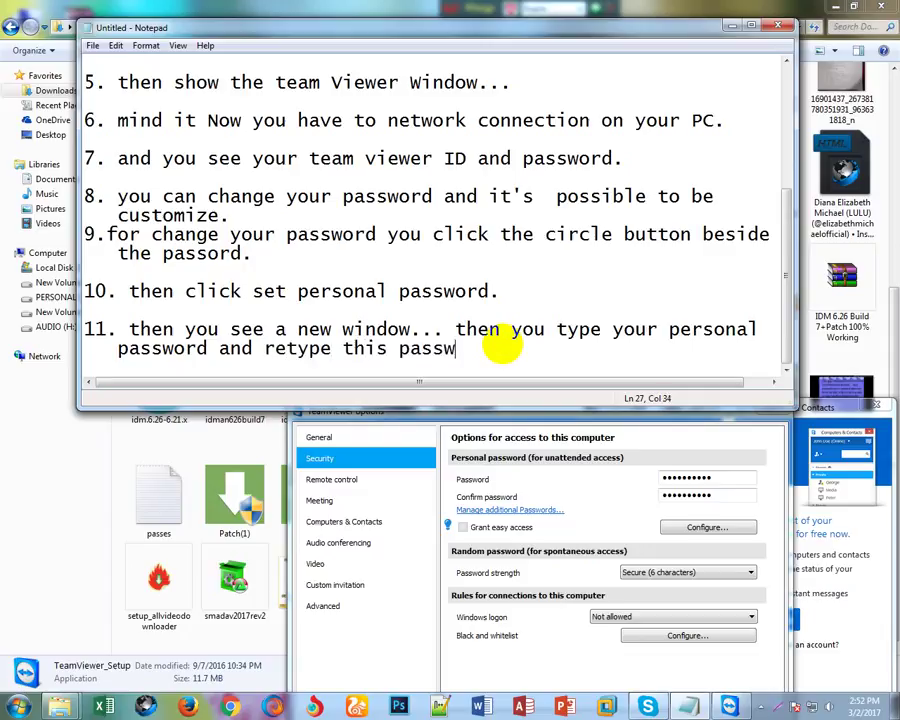
text(ord.)
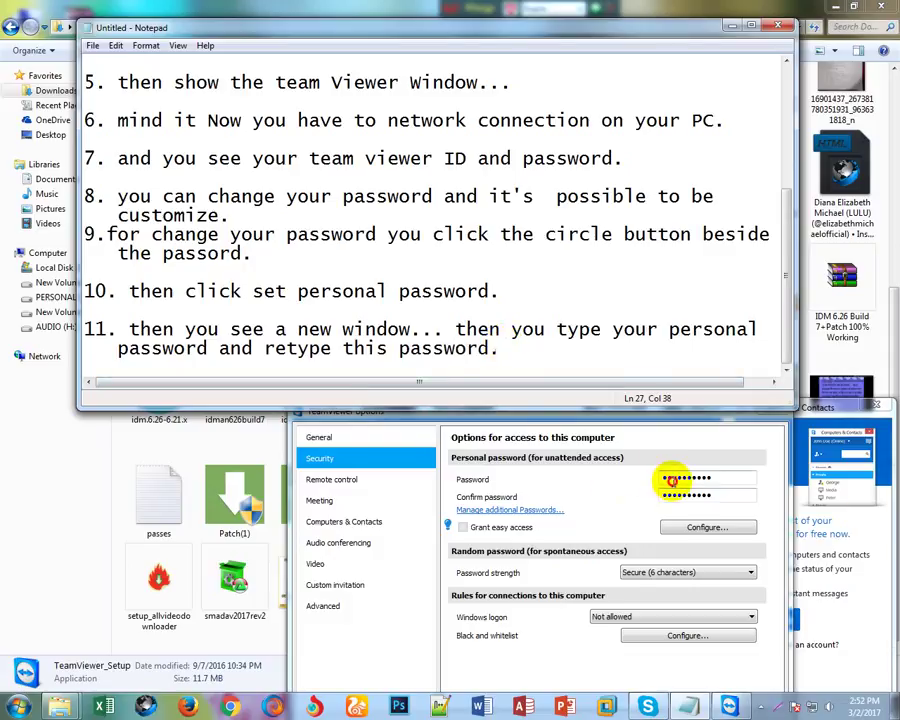
Replace the existing TeamViewer Password field contents with a new personal password.
click(670, 478)
click(663, 478)
key(ctrl+a)
key(BackSpace)
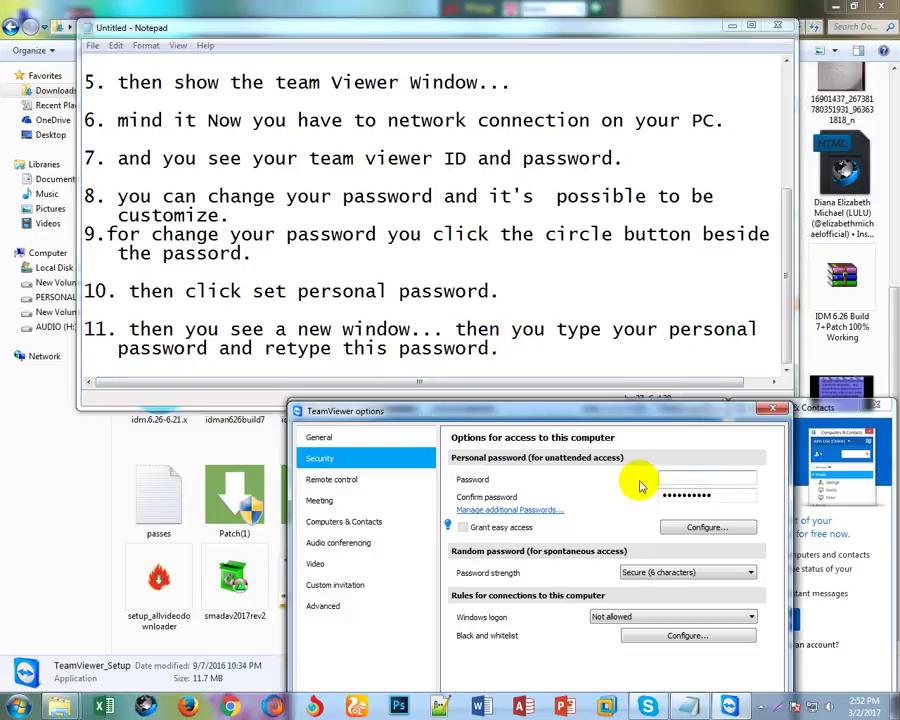
text(1234)
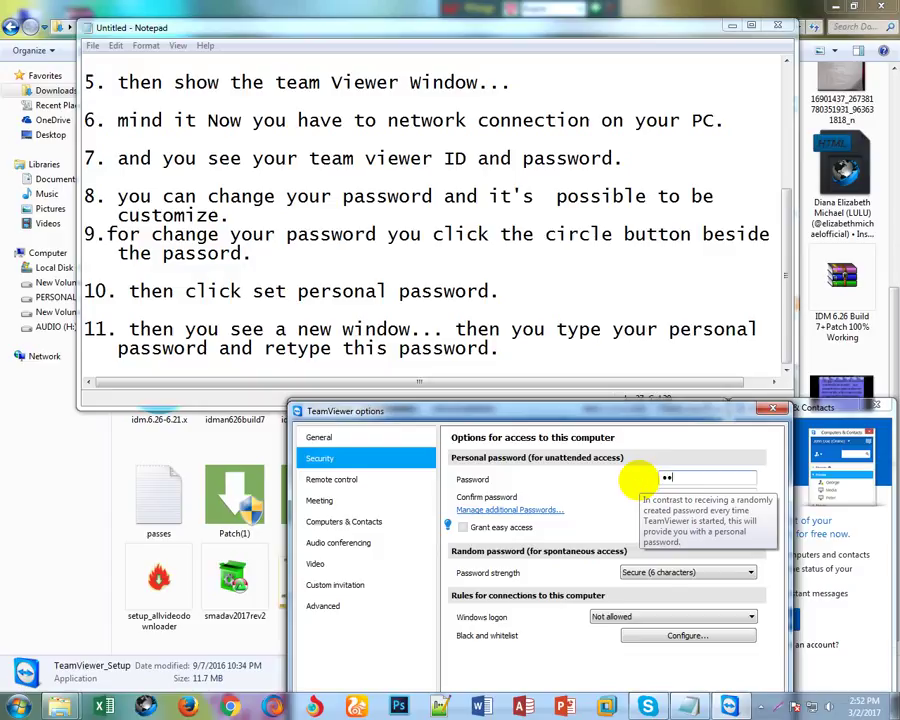
text(56)
Clear the Confirm password field and enter the confirmation password, then move the dialog aside.
click(679, 492)
key(ctrl+v)
drag(727, 495, 628, 502)
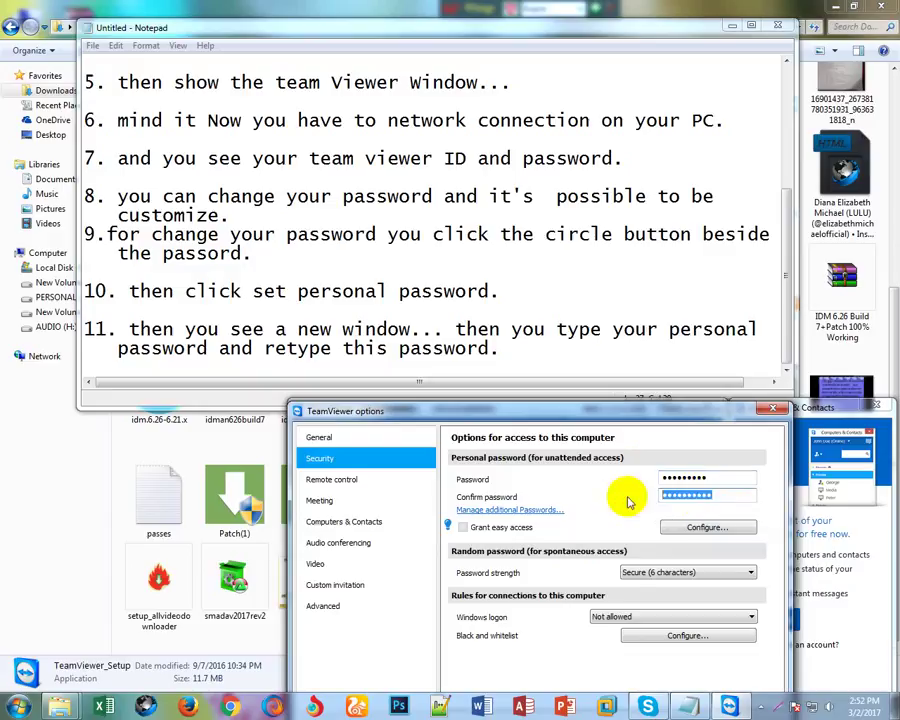
key(BackSpace)
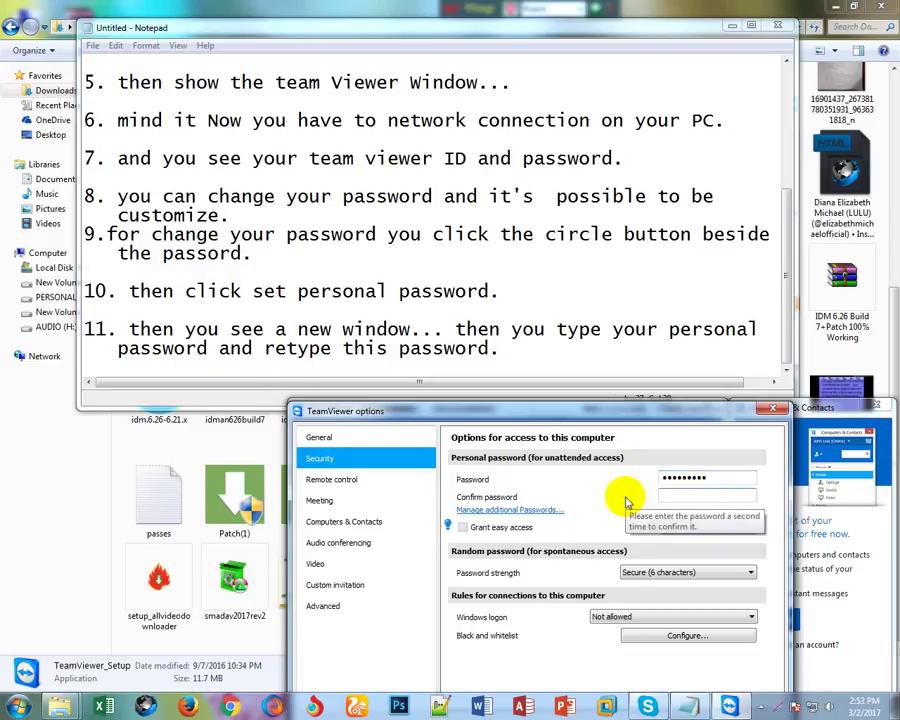
text(12345678)
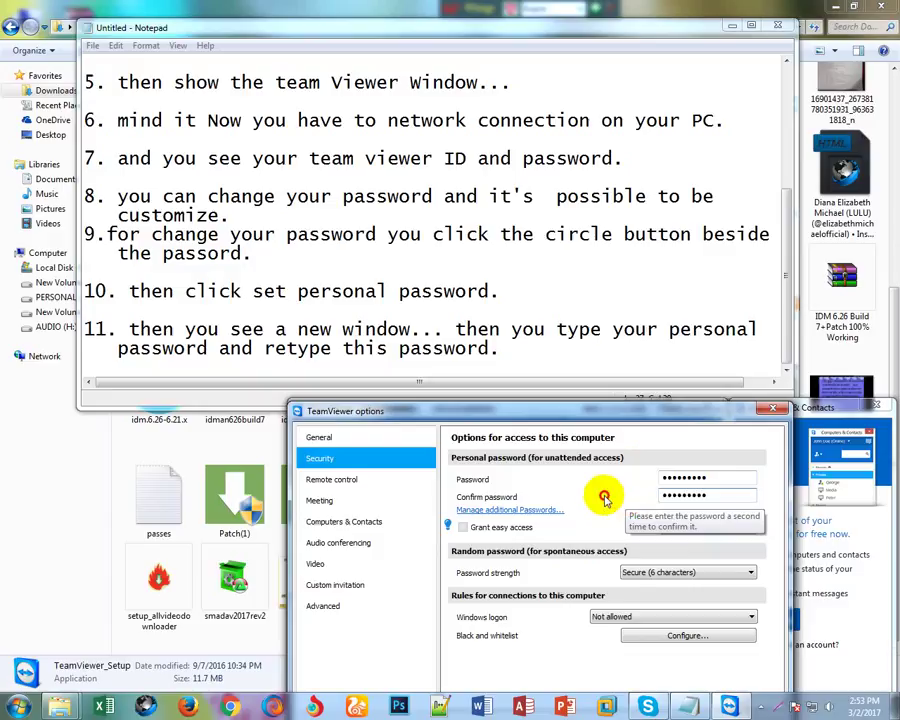
text(9)
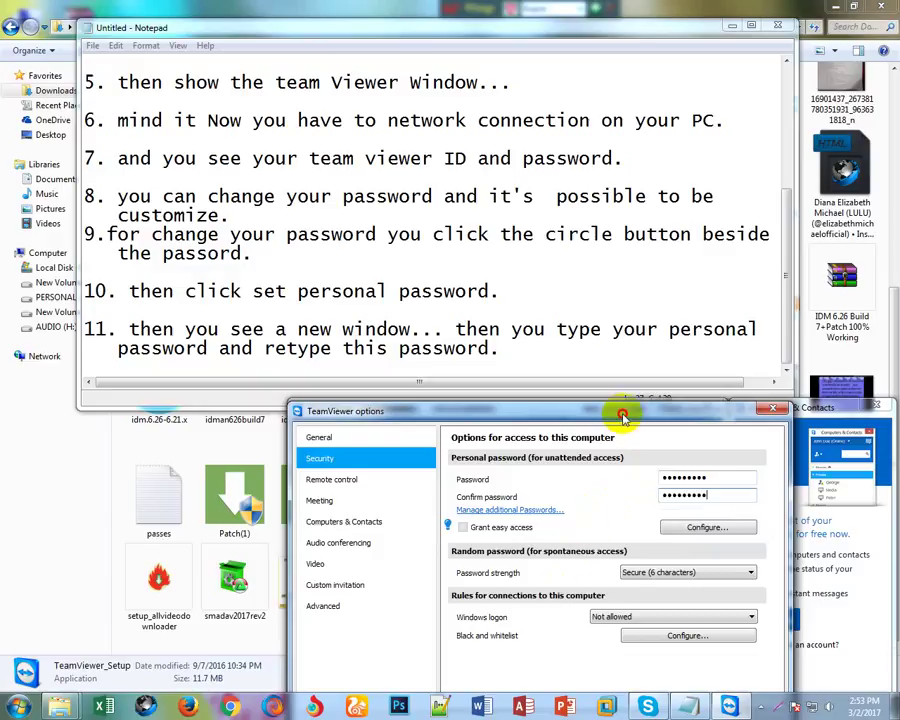
drag(622, 410, 666, 378)
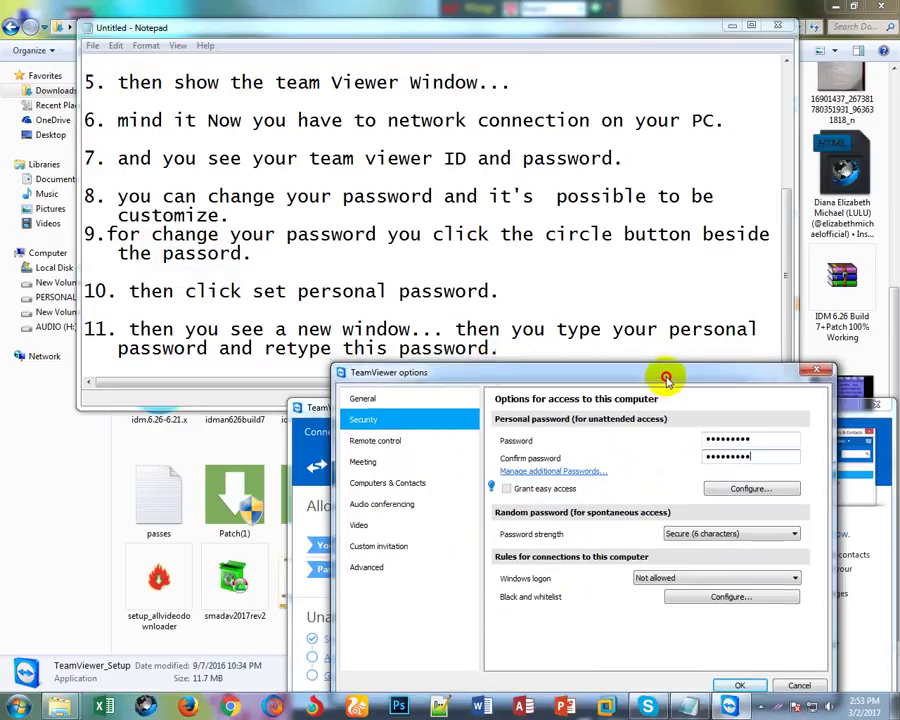
click(503, 349)
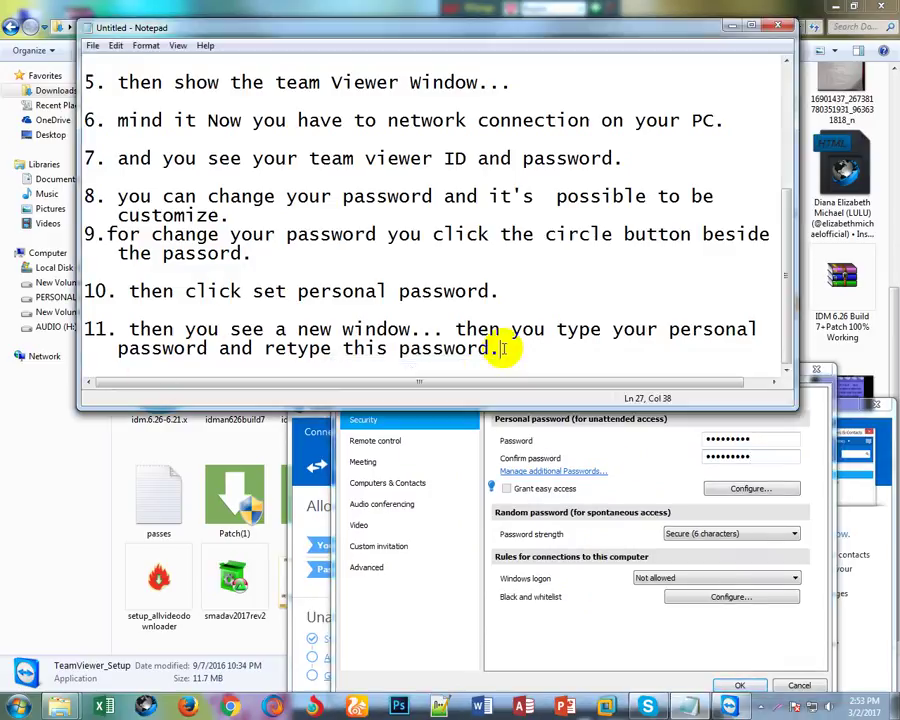
Add step 12 to the notes: '12. then you click the OK button.'.
key(Return)
key(Return)
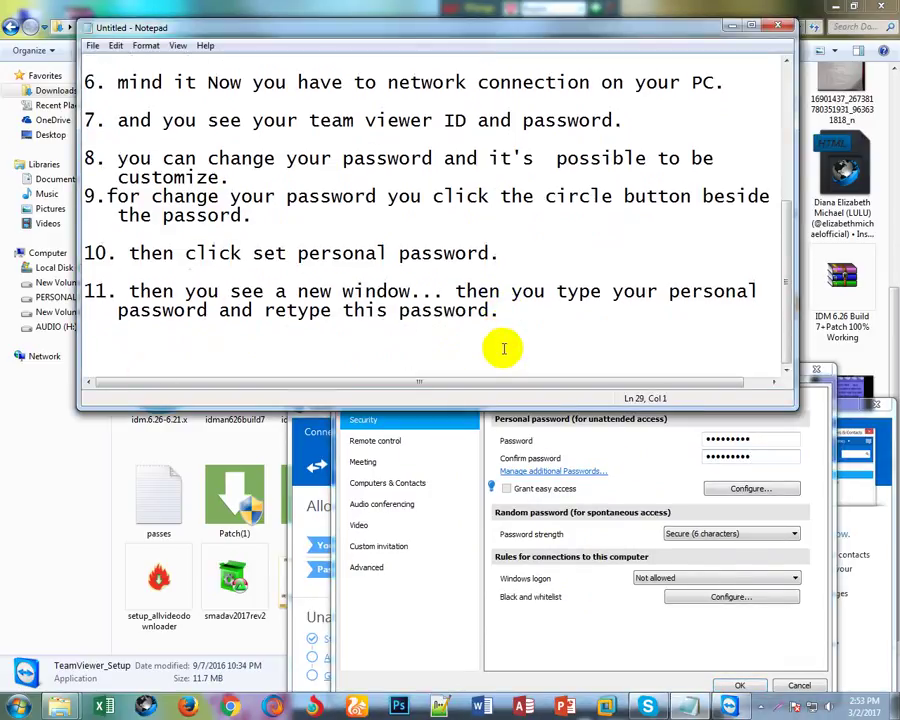
text(12. then you)
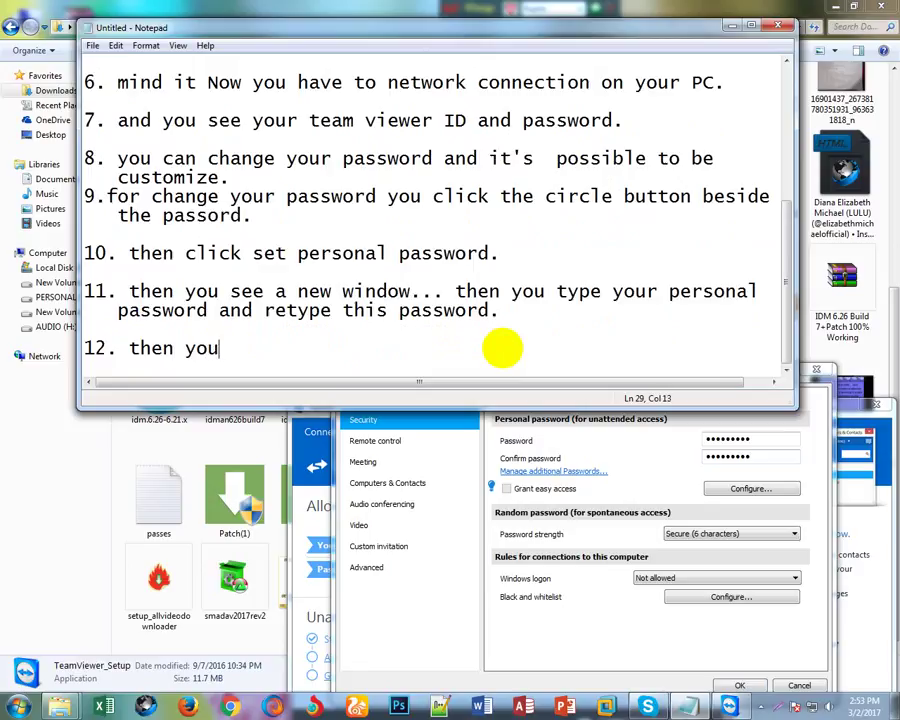
text( click the )
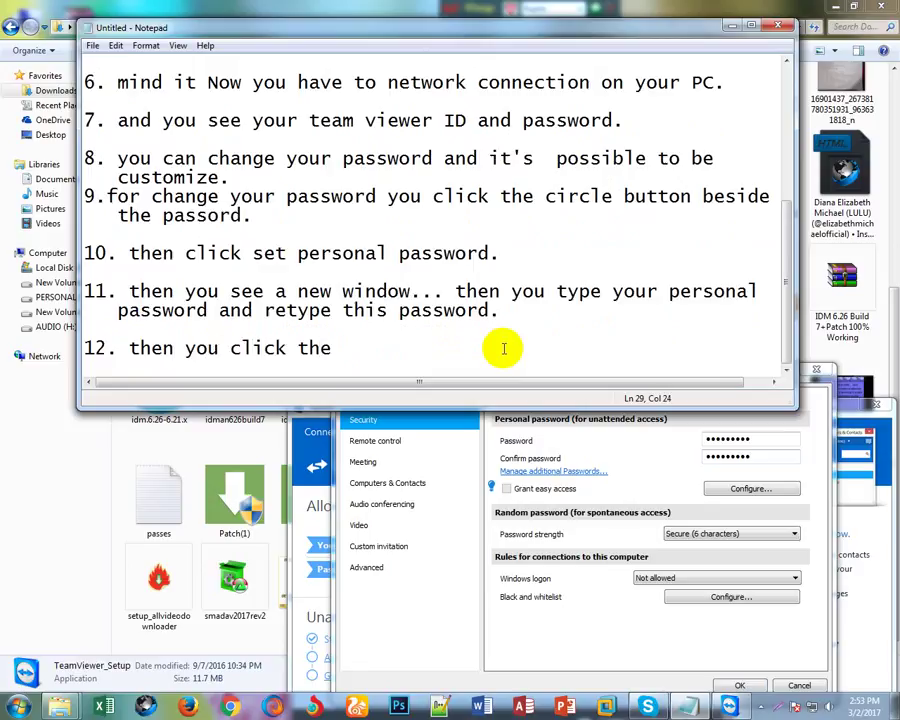
text(OK button)
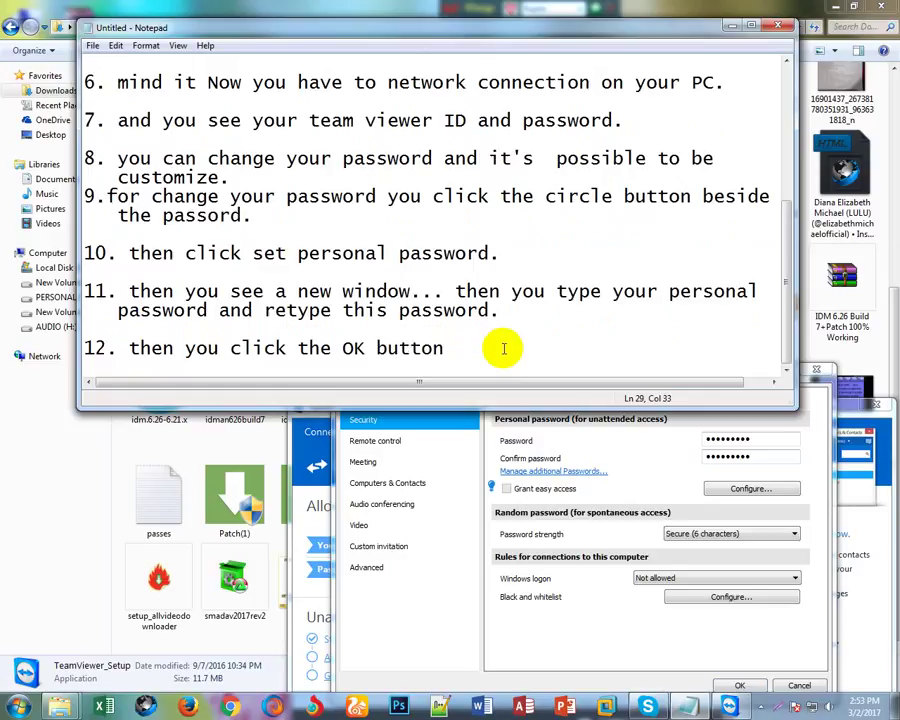
text(.)
click(598, 641)
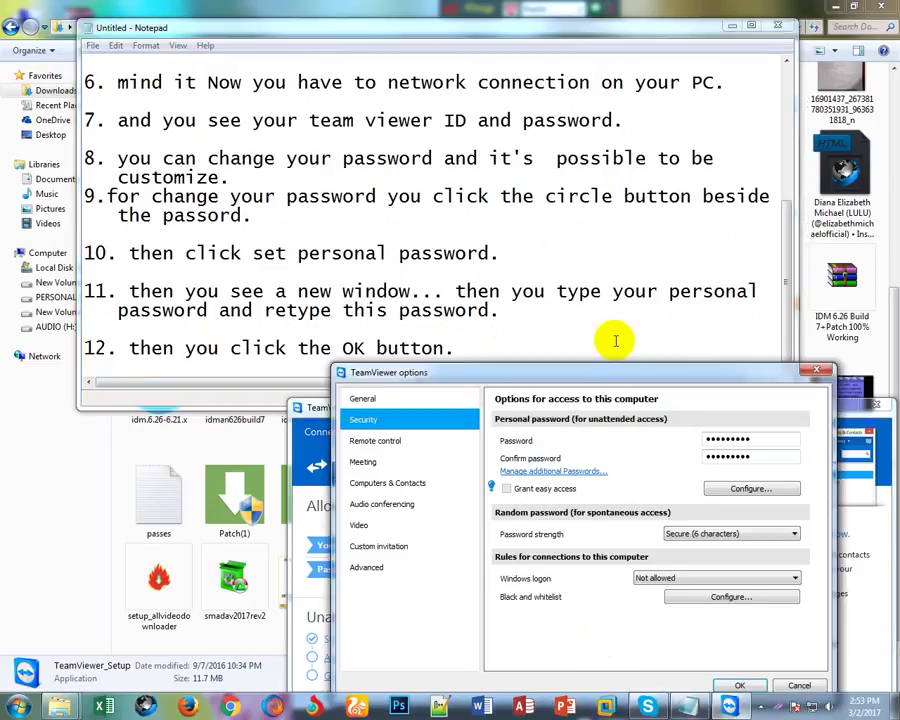
Accept the new TeamViewer security settings with OK and reposition the main window.
drag(686, 371, 566, 274)
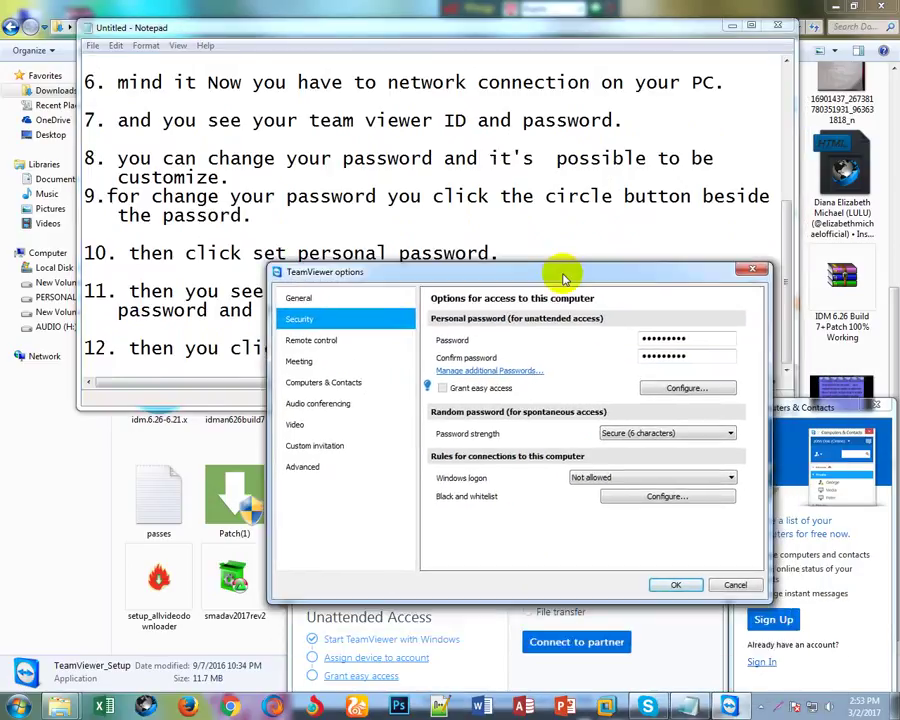
click(676, 586)
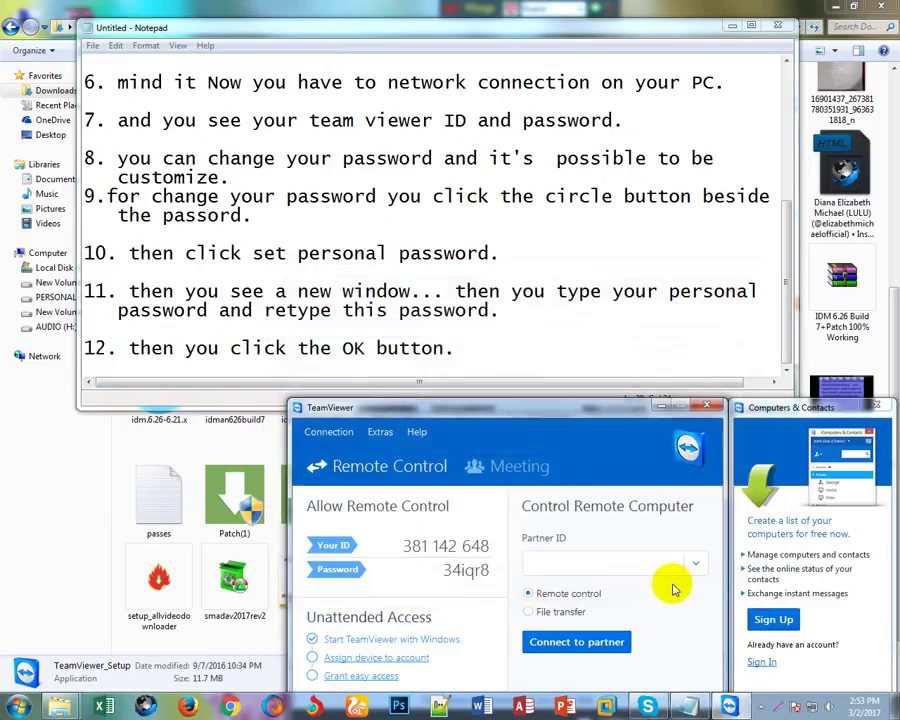
drag(572, 407, 526, 388)
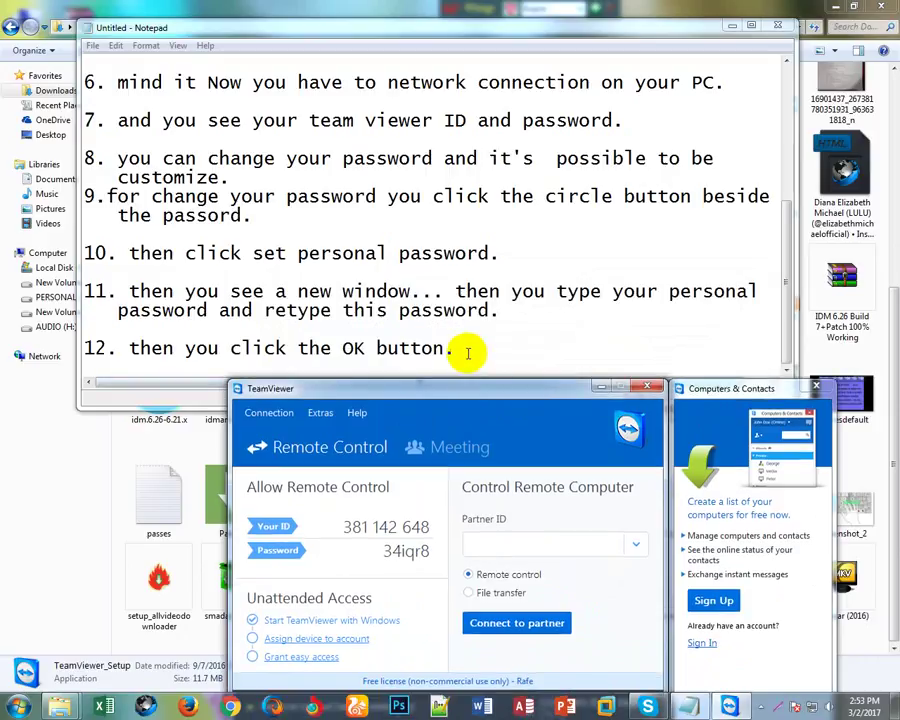
Add the closing line 'your work is finish... Noe you can use the Team Viewer .....' below step 12.
click(467, 352)
key(Return)
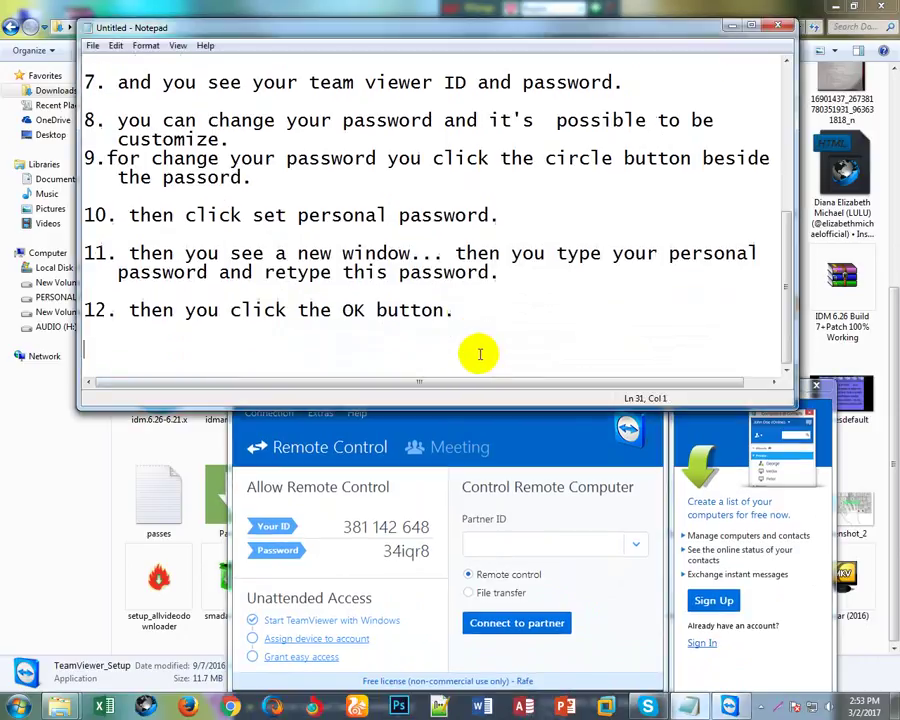
text(No)
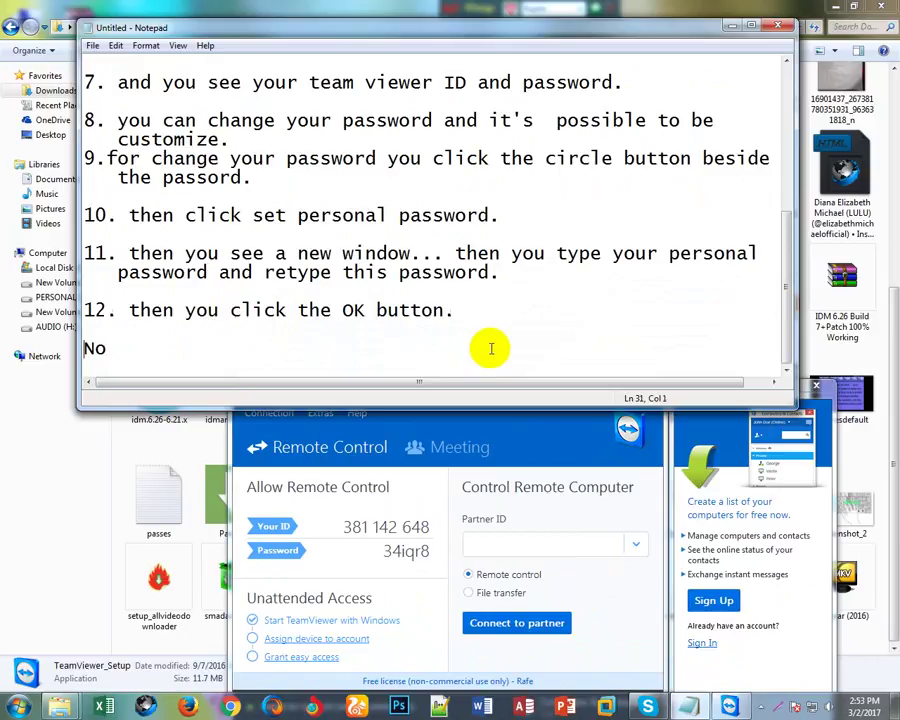
click(135, 354)
key(BackSpace)
key(BackSpace)
key(BackSpace)
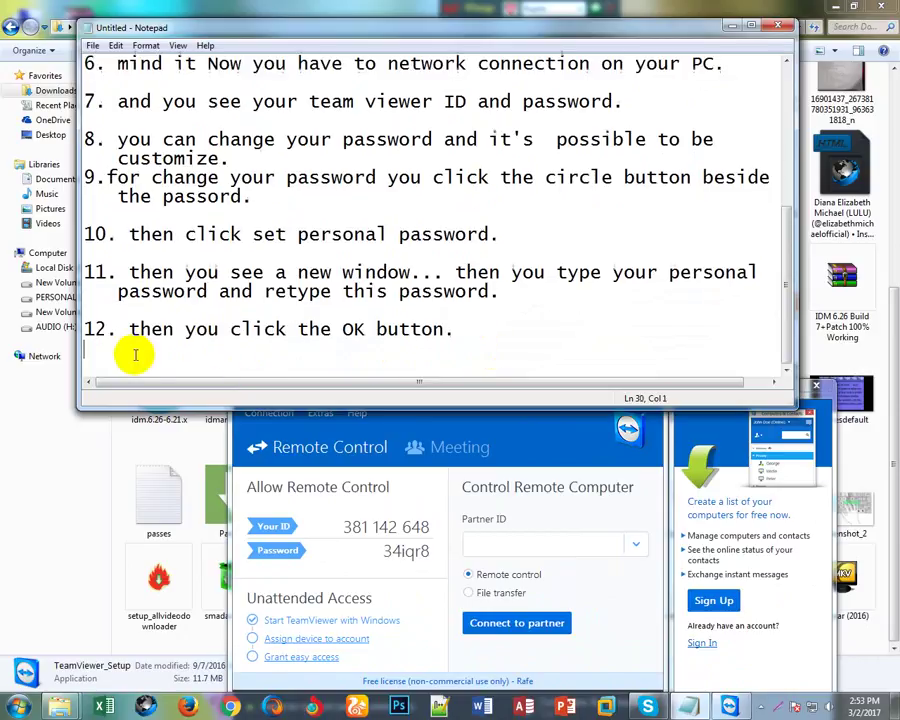
key(Return)
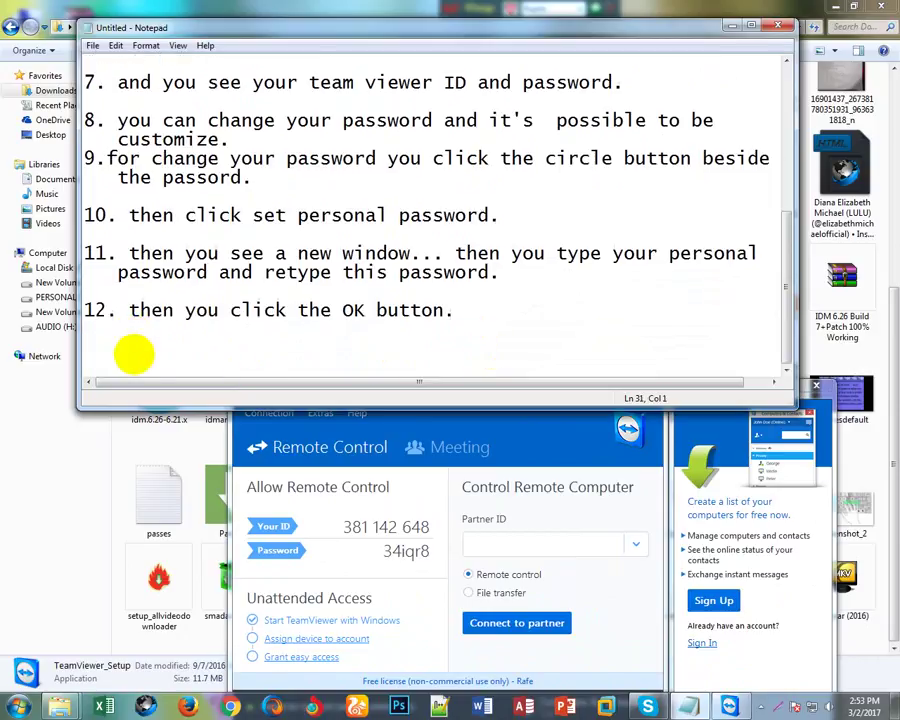
text(your work )
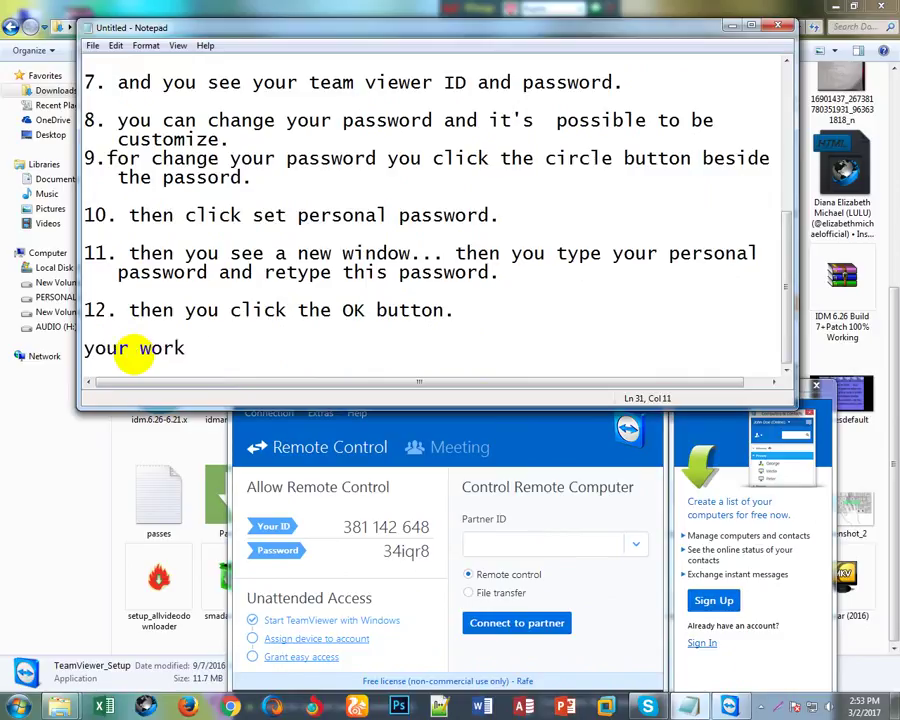
text(is finish)
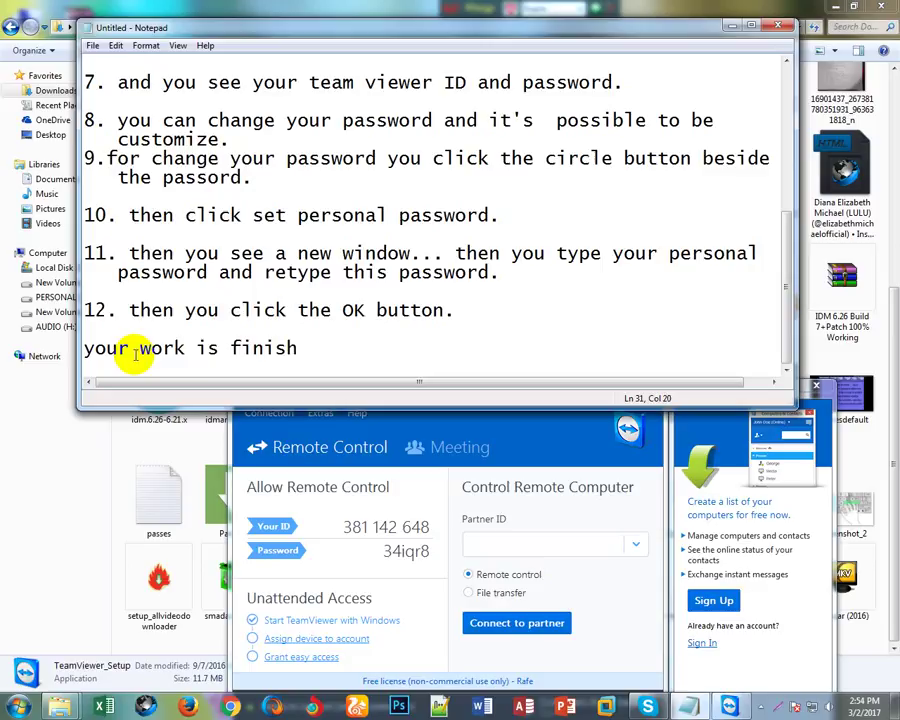
text(... Noe you can )
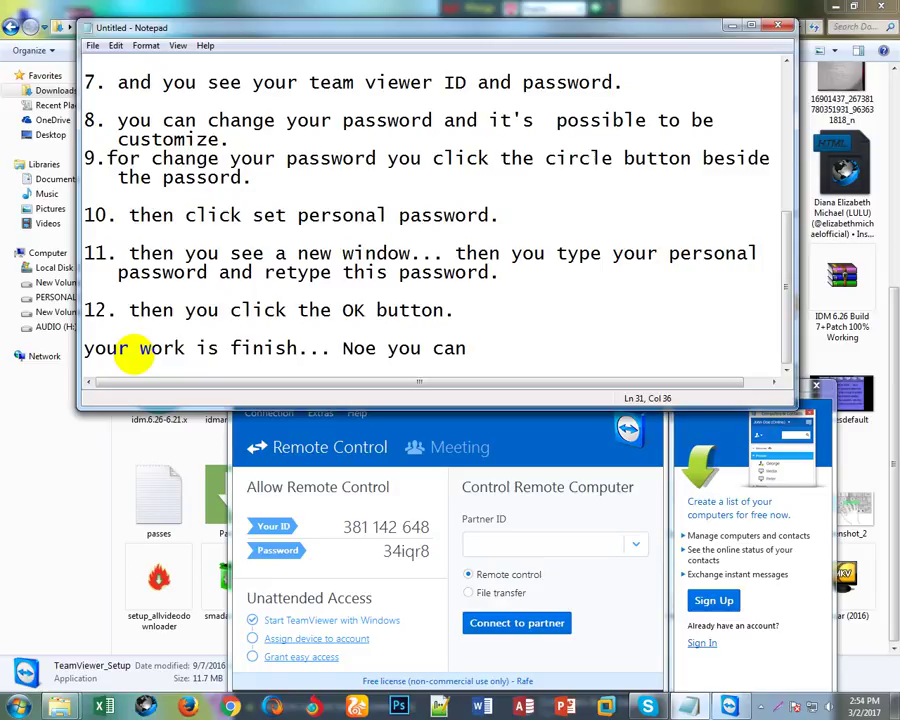
text(use the )
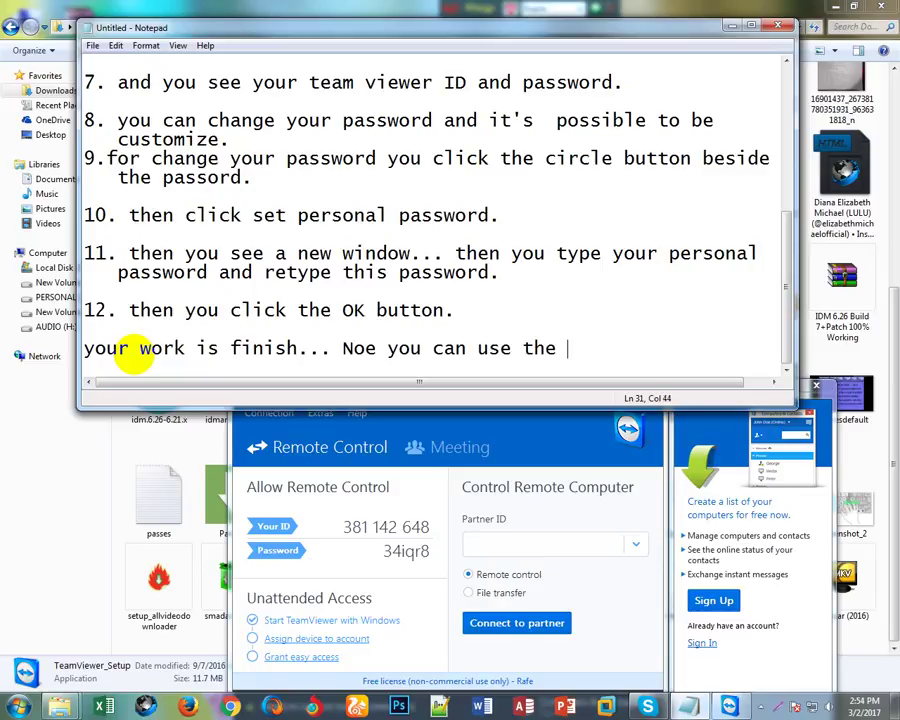
text(Team Viewer)
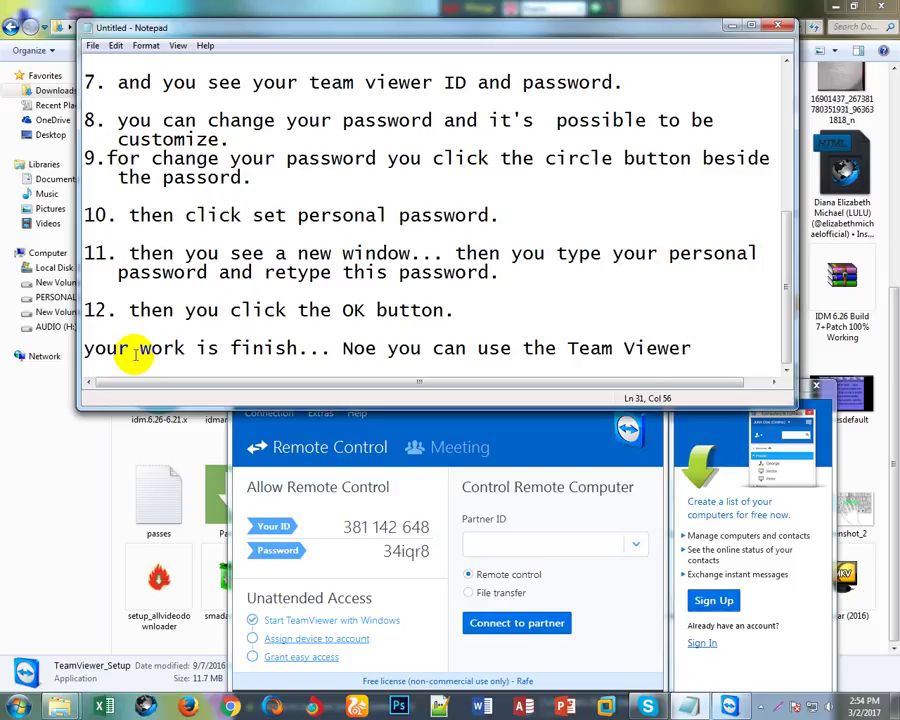
text(.....)
Sign off with 'Thank you for watching....' after a blank line.
key(Return)
key(Return)
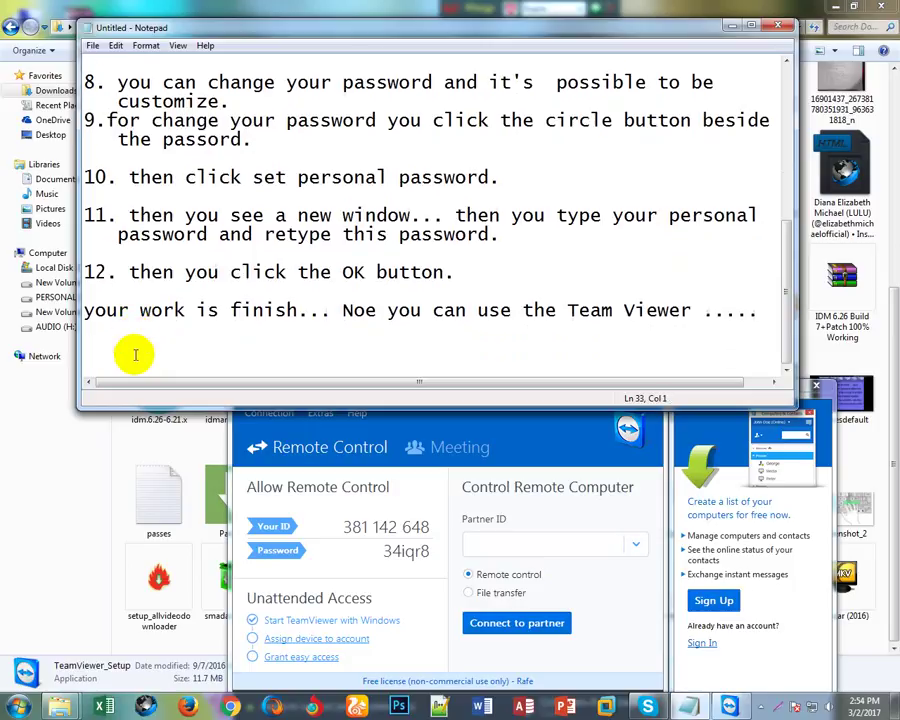
key(Return)
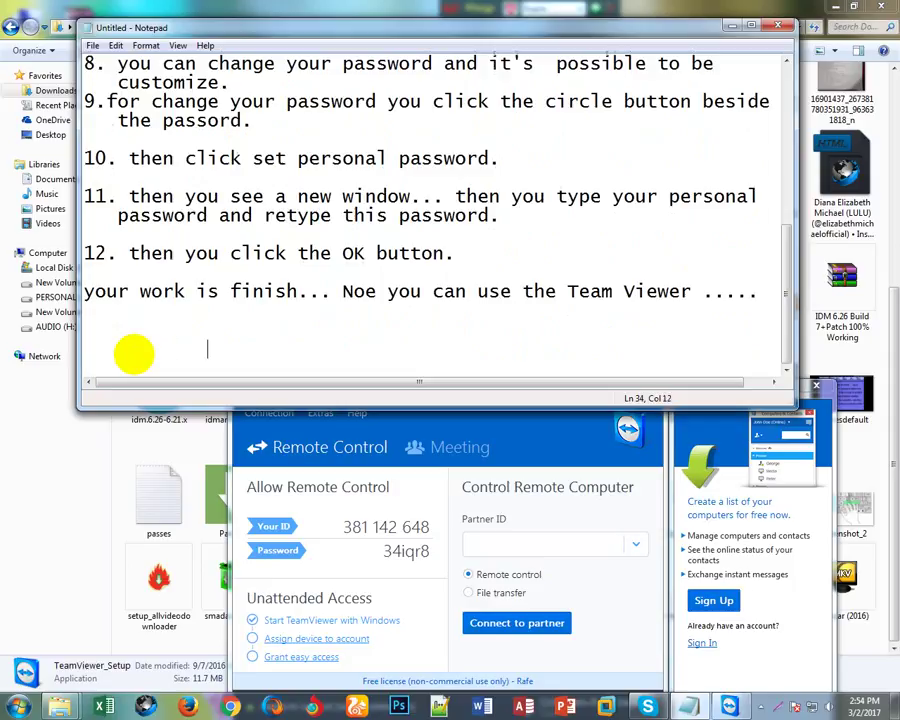
text(Thank)
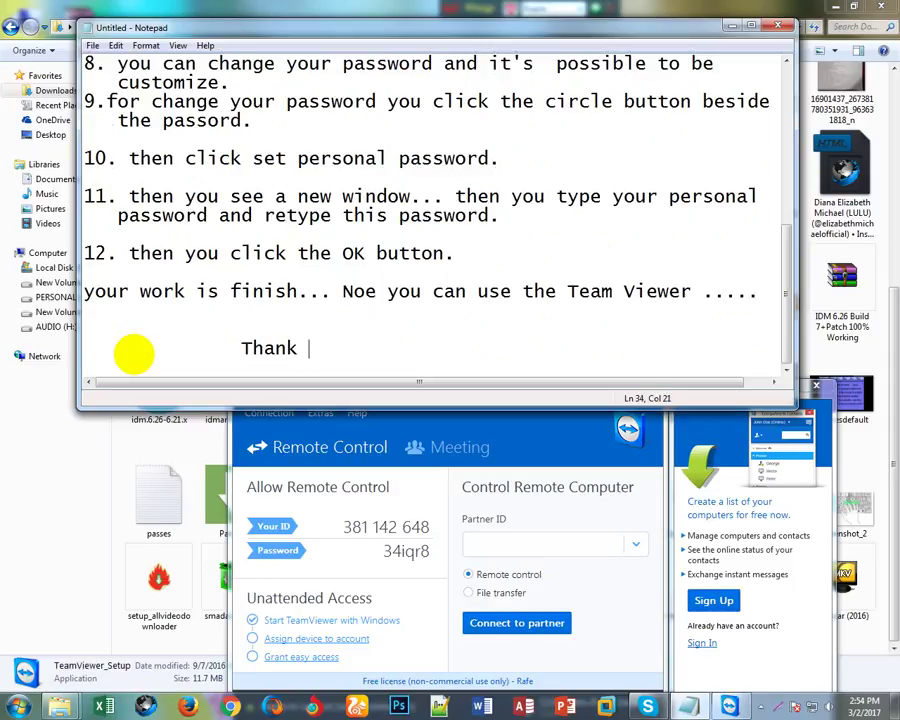
text( you for )
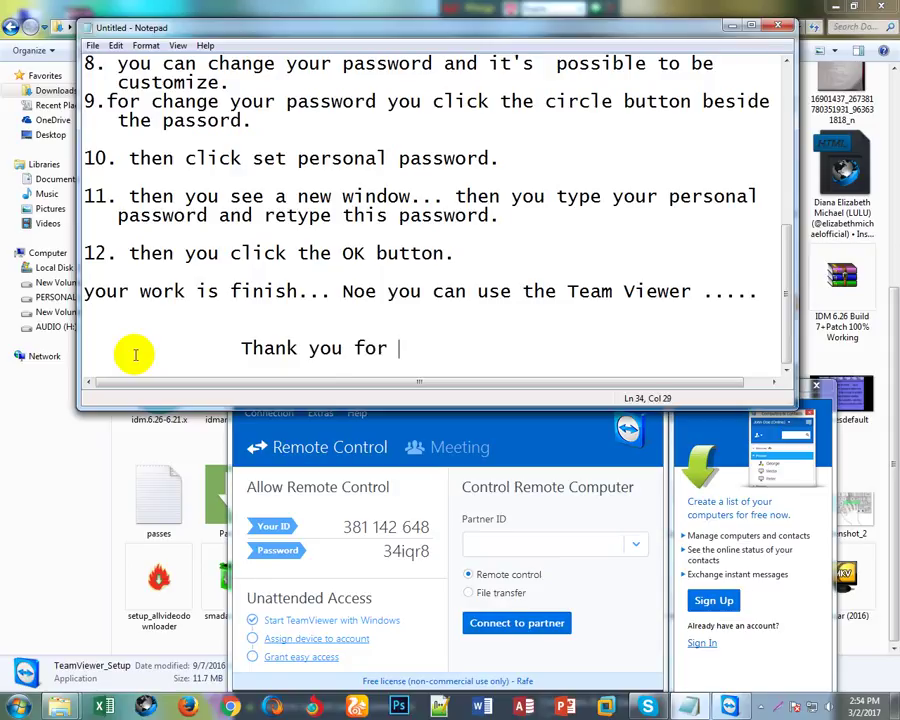
text(watchin)
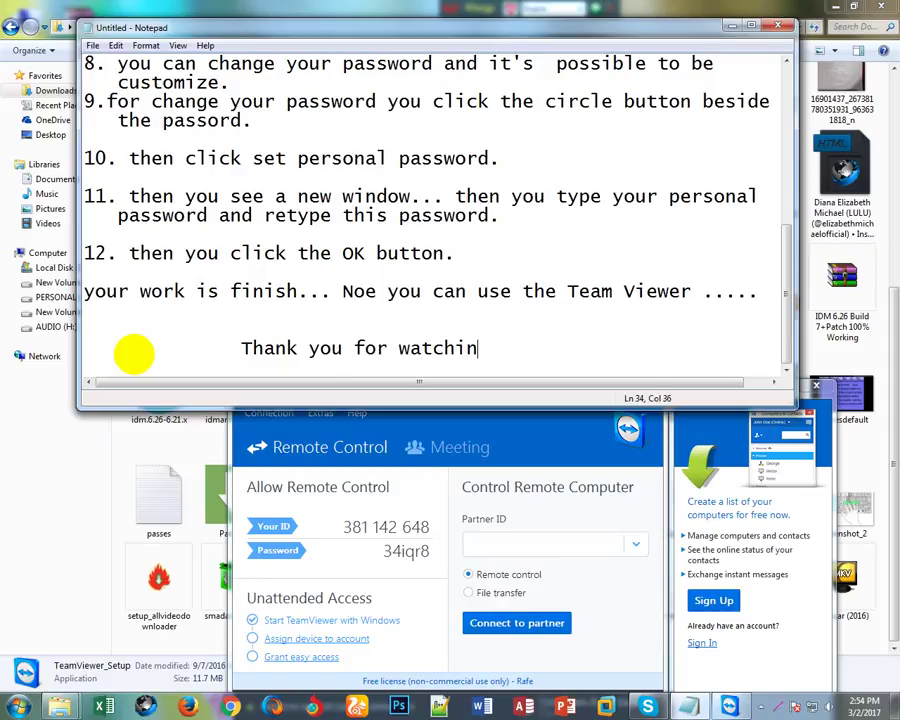
text(g....)
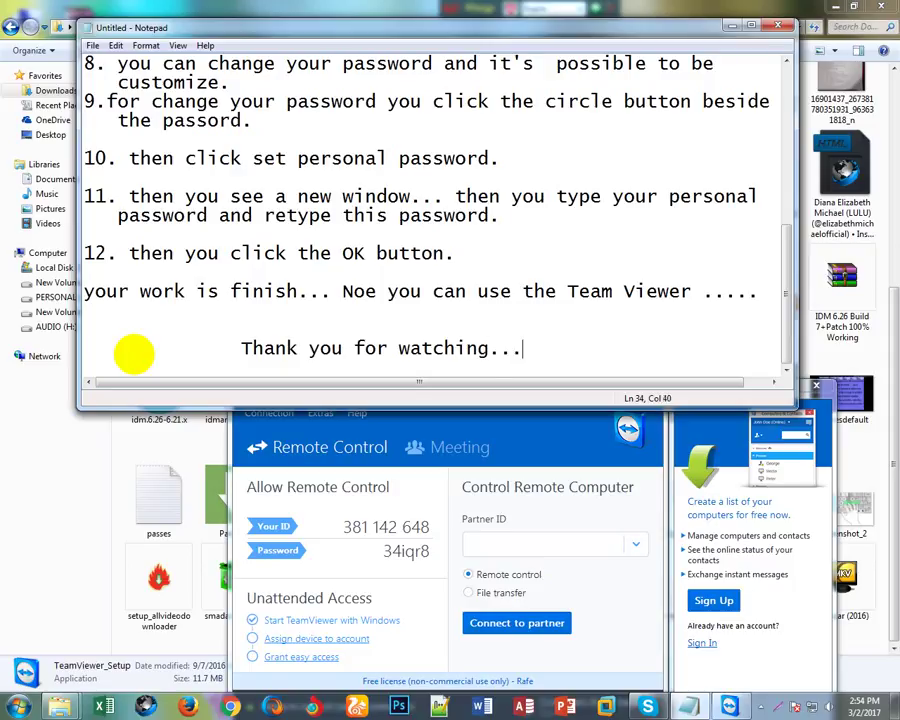